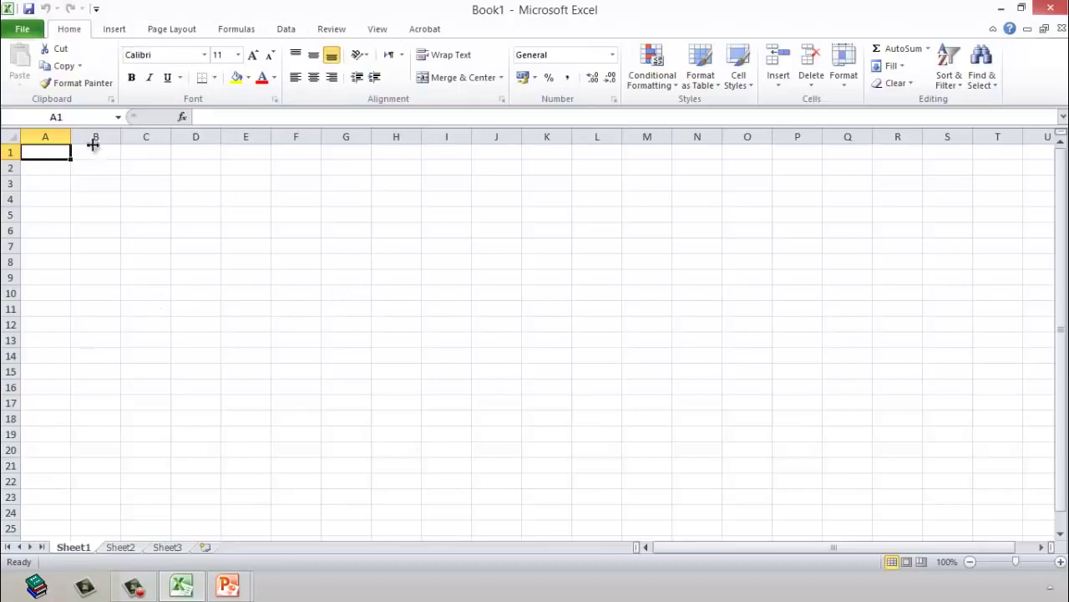
# Enter the column headers A in cell A1 and B in cell B1
pyautogui.click(41, 169)
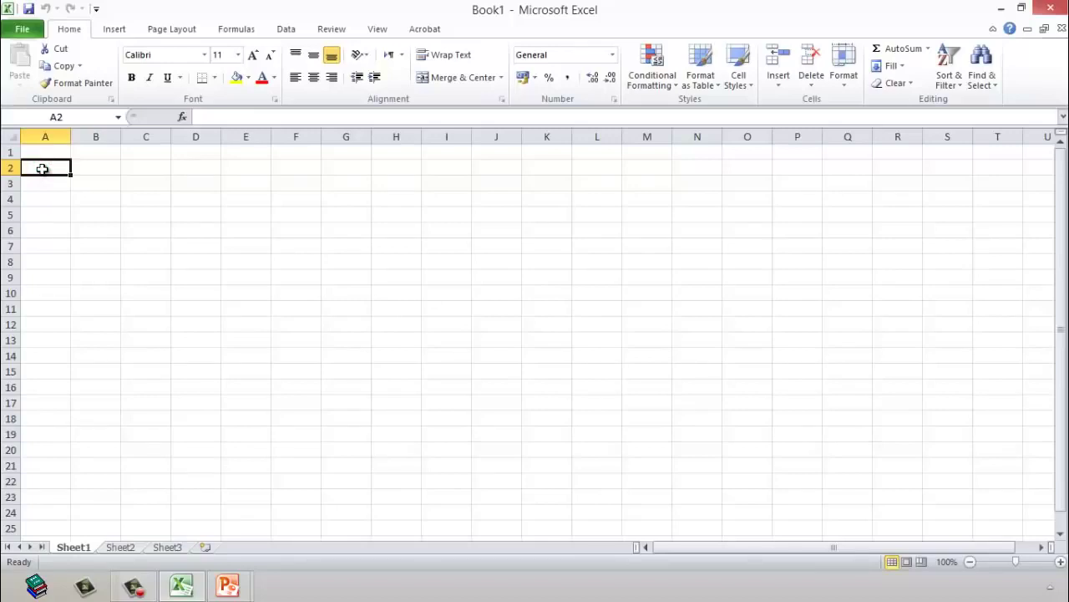
pyautogui.press('Up')
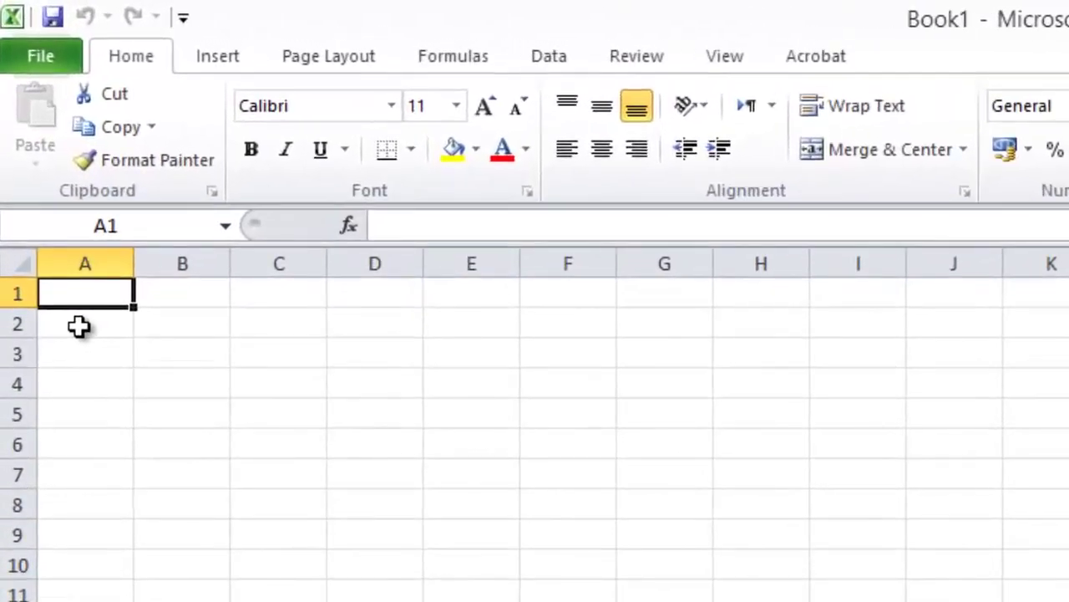
pyautogui.write('A')
pyautogui.press('Tab')
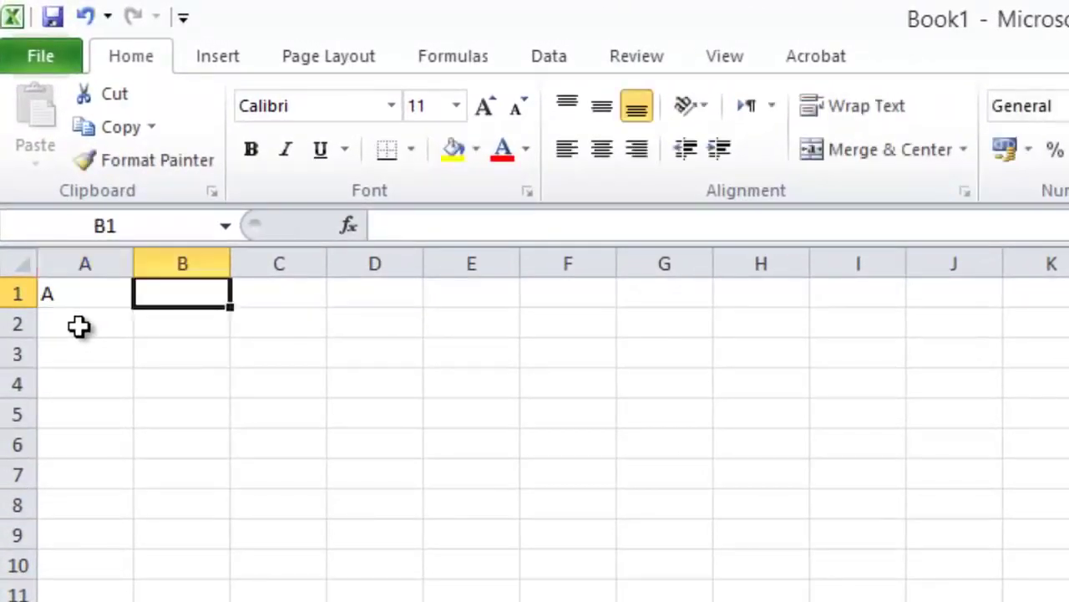
pyautogui.write('B')
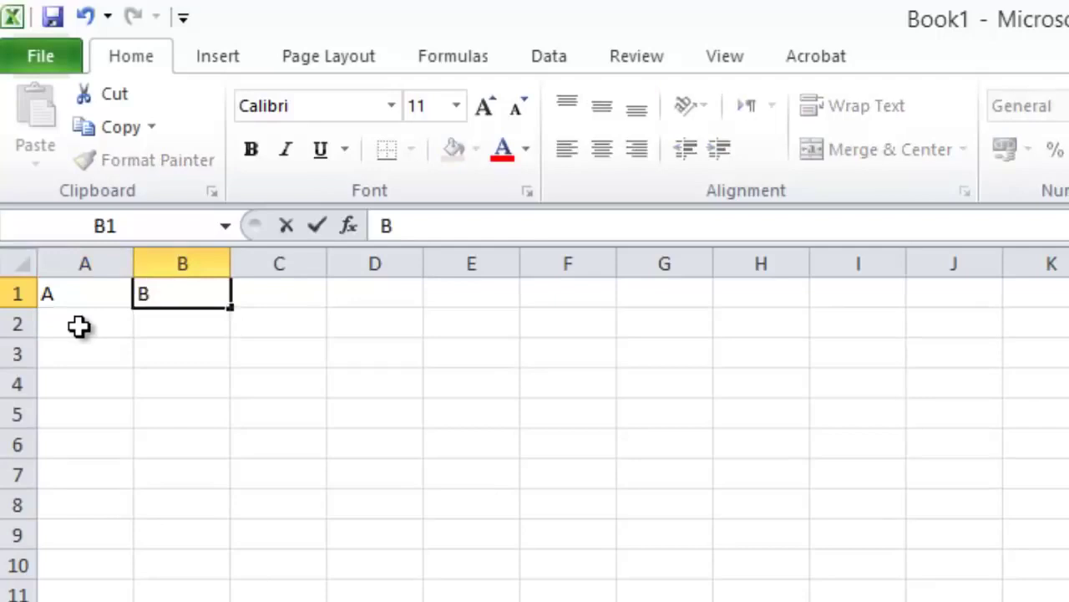
pyautogui.press('Down')
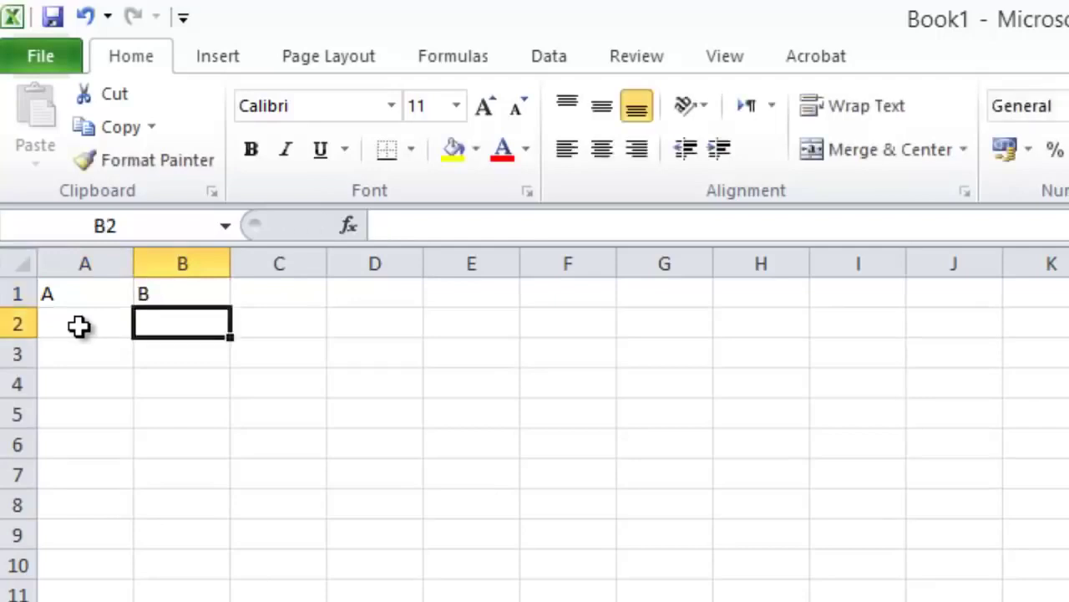
# Enter 10 in cell A2 and 20 in cell B2
pyautogui.click(79, 326)
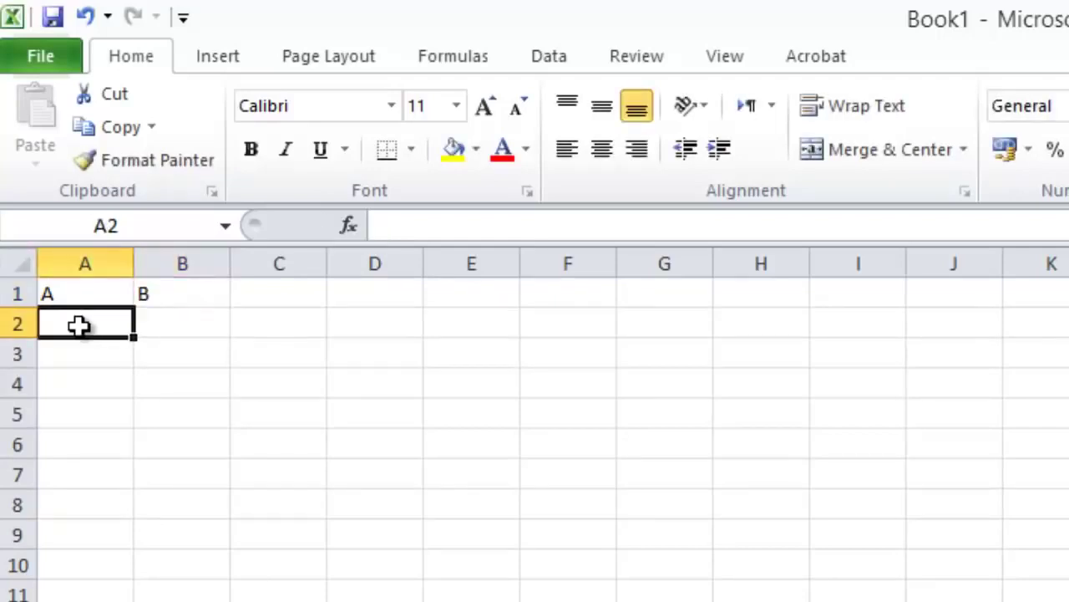
pyautogui.write('10')
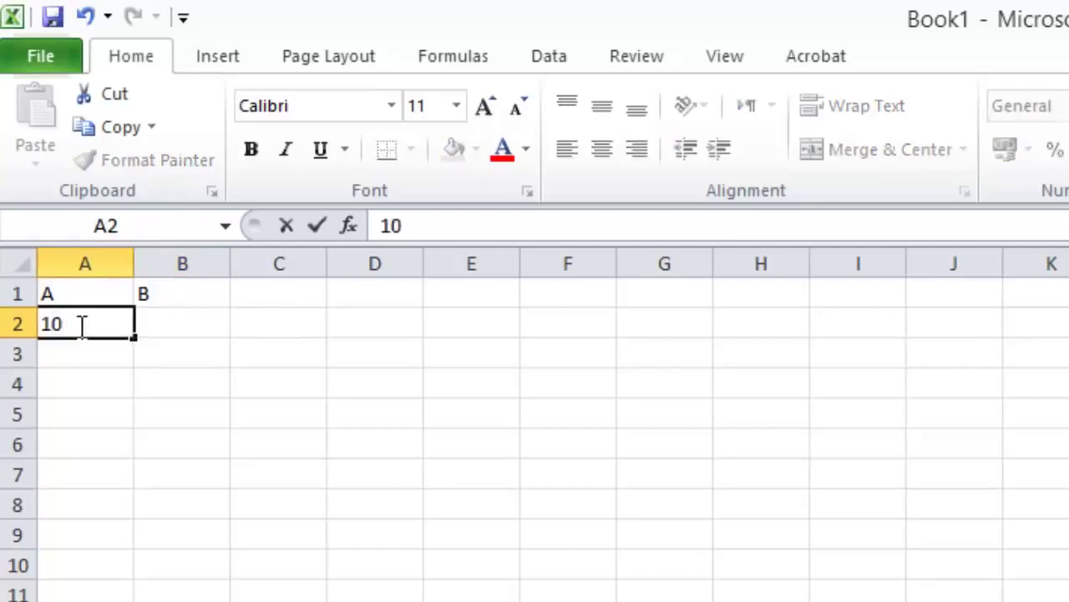
pyautogui.press('Tab')
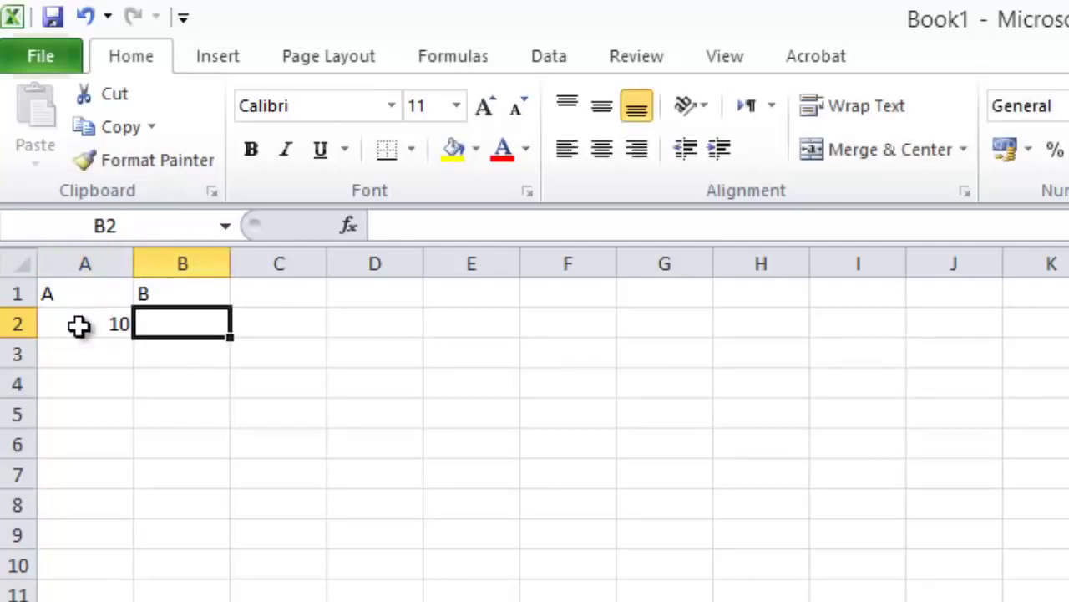
pyautogui.write('20')
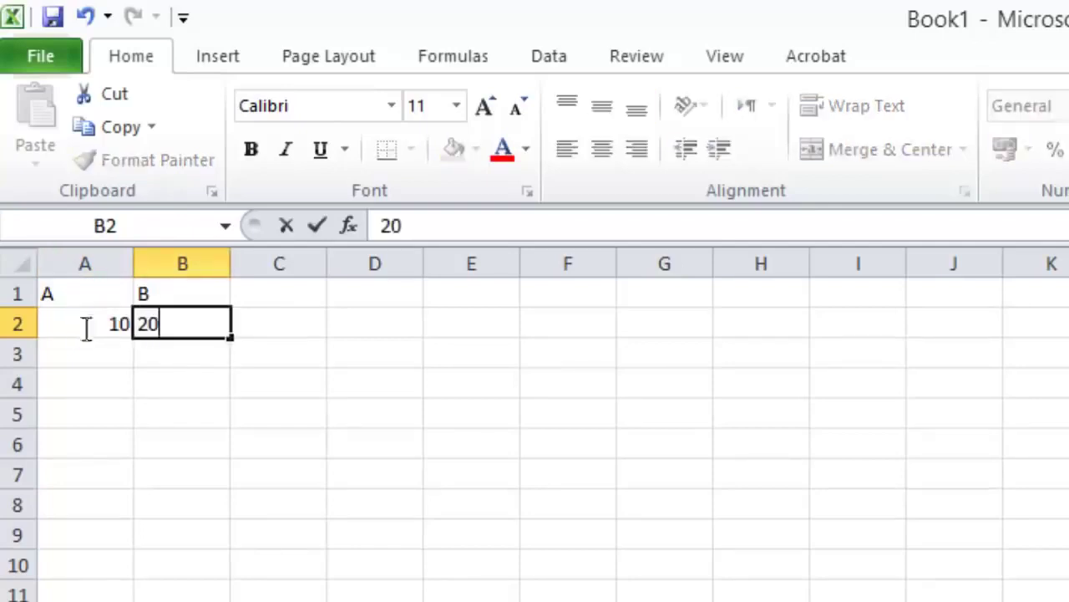
pyautogui.click(299, 319)
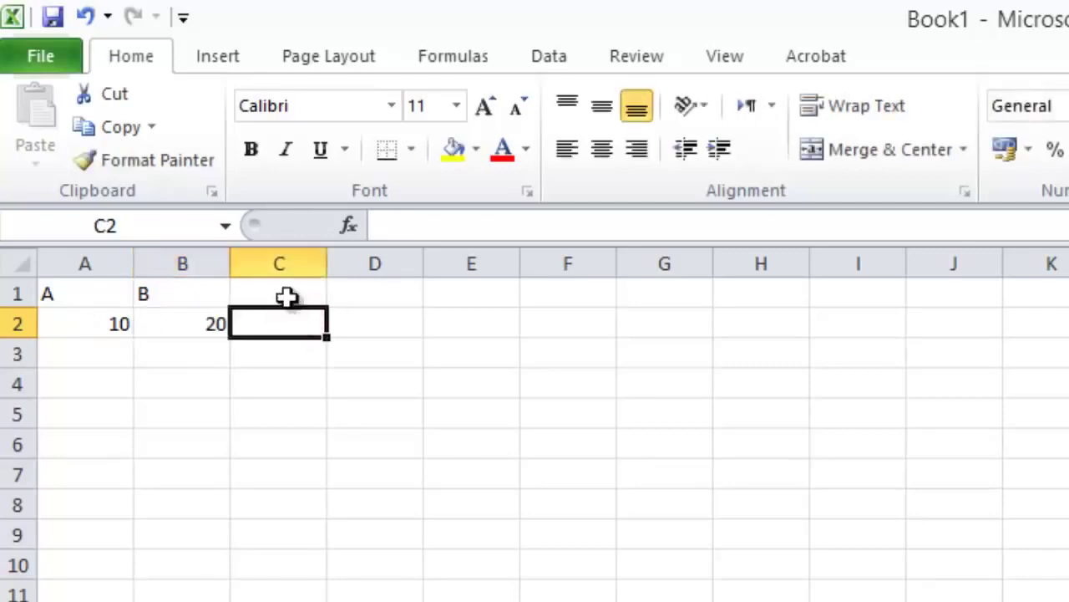
# Enter the header "result" in cell C1
pyautogui.click(287, 295)
pyautogui.write('re')
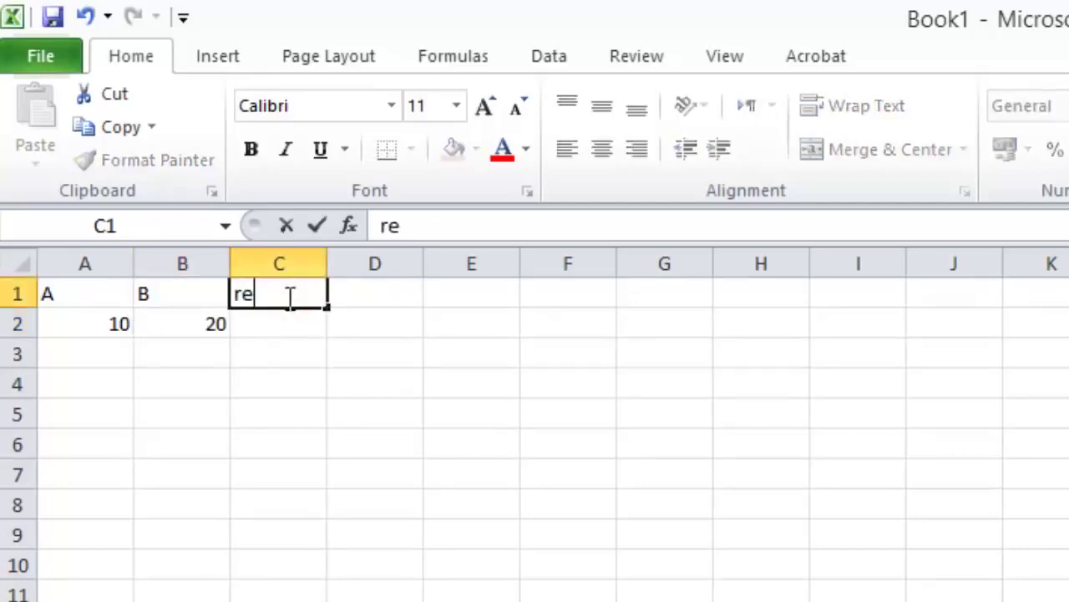
pyautogui.write('sult')
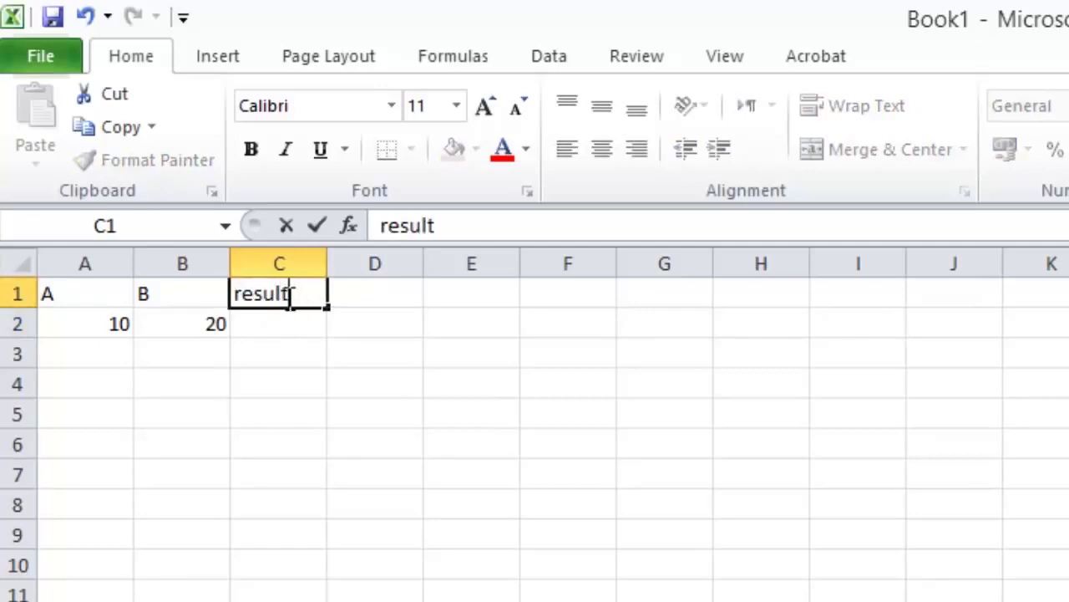
pyautogui.press('Return')
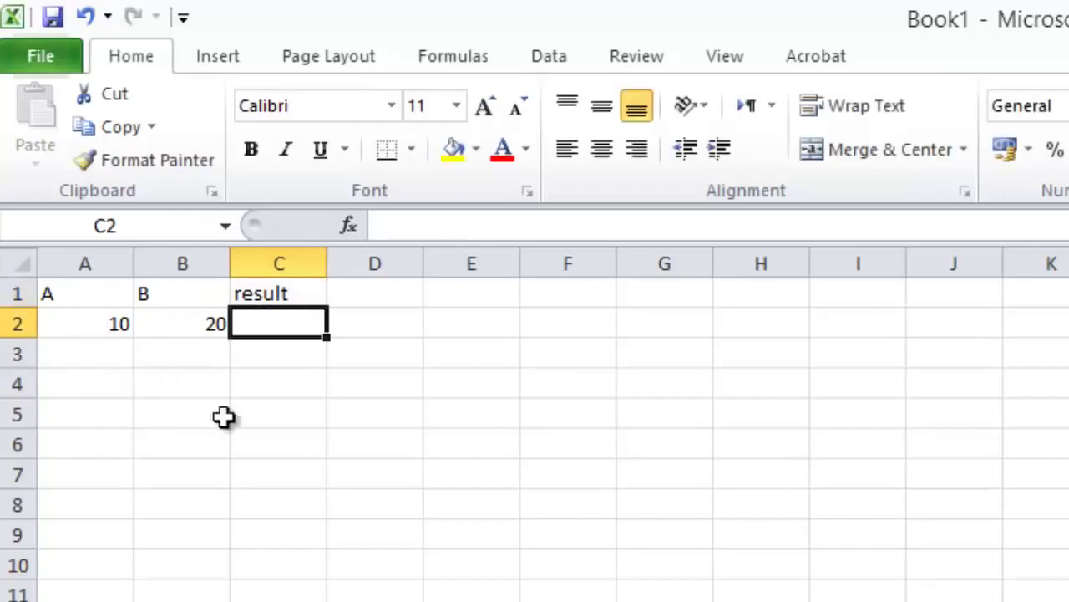
# Enter the addition formula =A2+B2 in cell C2
pyautogui.write('=')
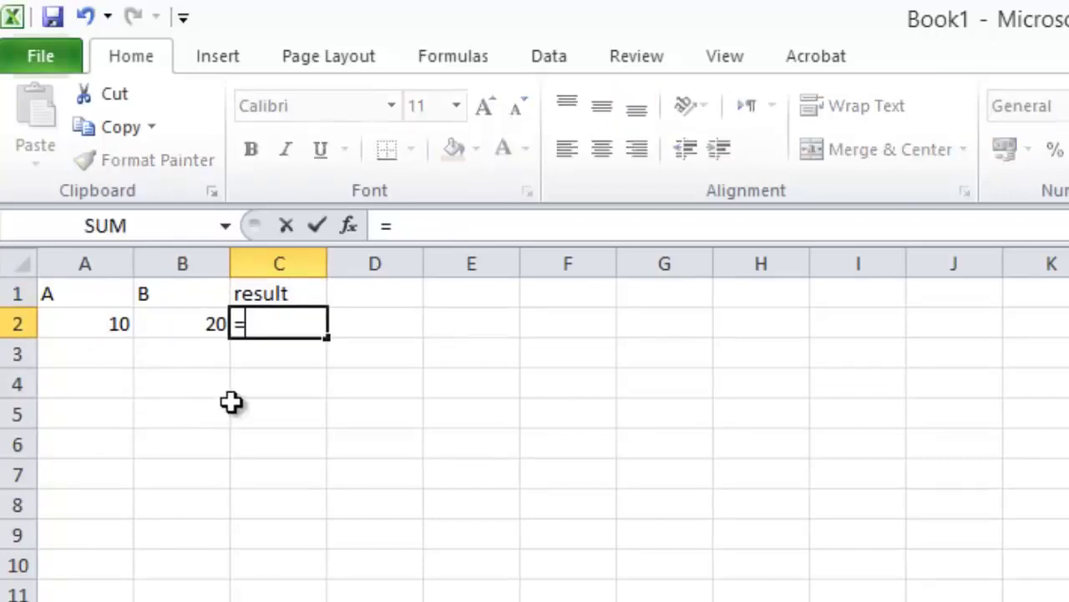
pyautogui.press('Left')
pyautogui.press('Left')
pyautogui.write('+')
pyautogui.press('Right')
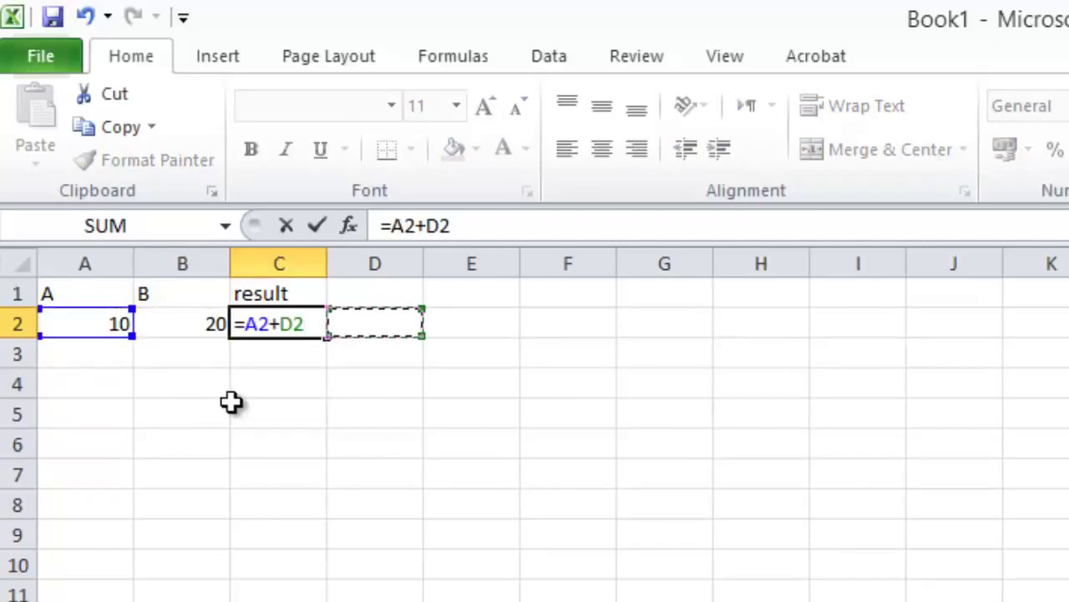
pyautogui.press('Left')
pyautogui.press('Left')
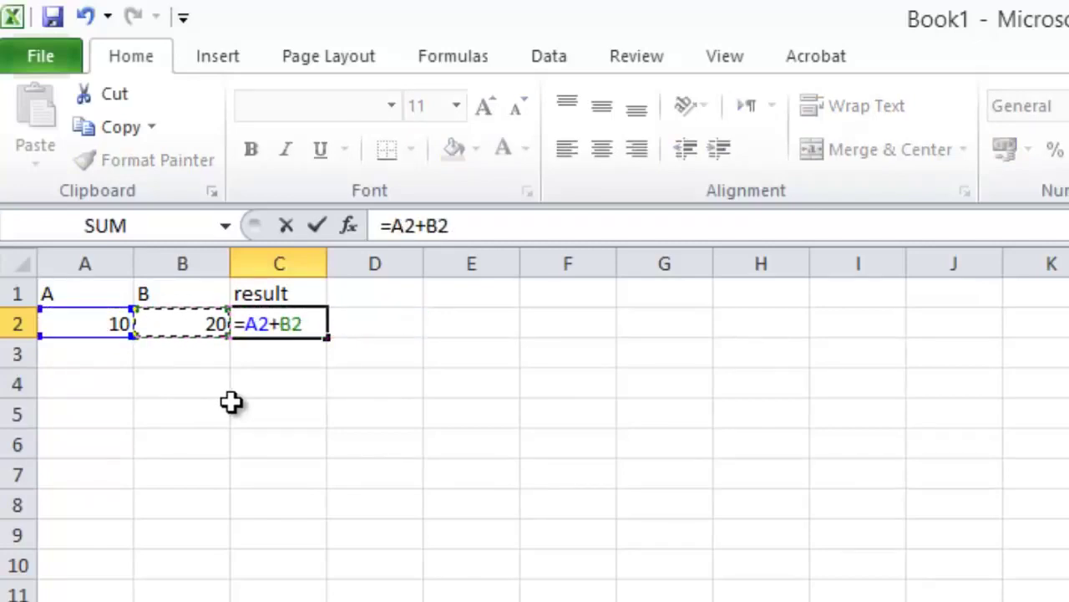
pyautogui.press('Return')
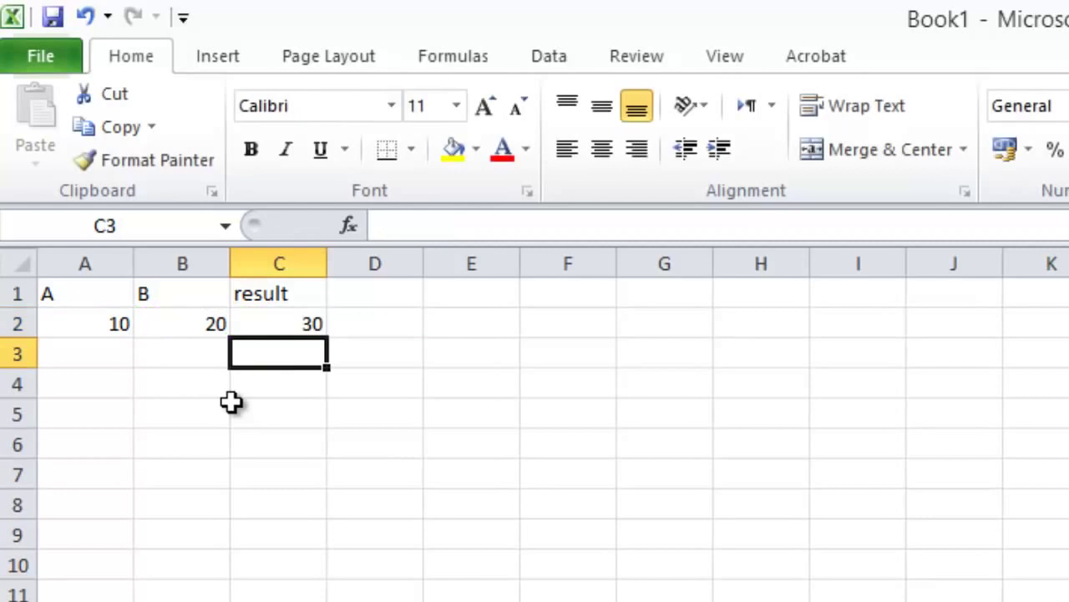
# Change the formula in C2 to the subtraction =A2-B2
pyautogui.click(298, 317)
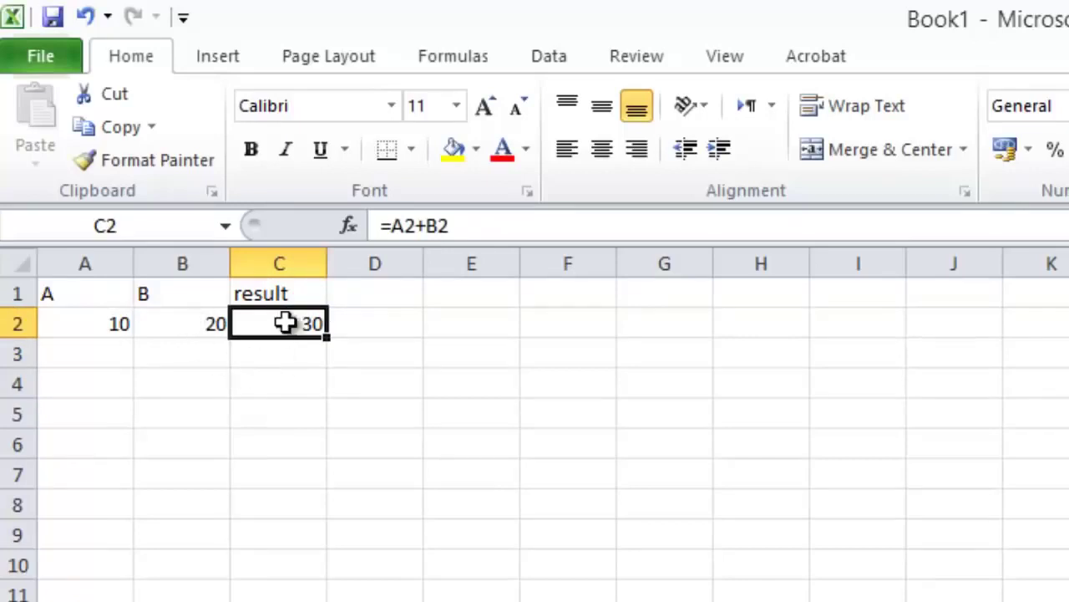
pyautogui.click(425, 224)
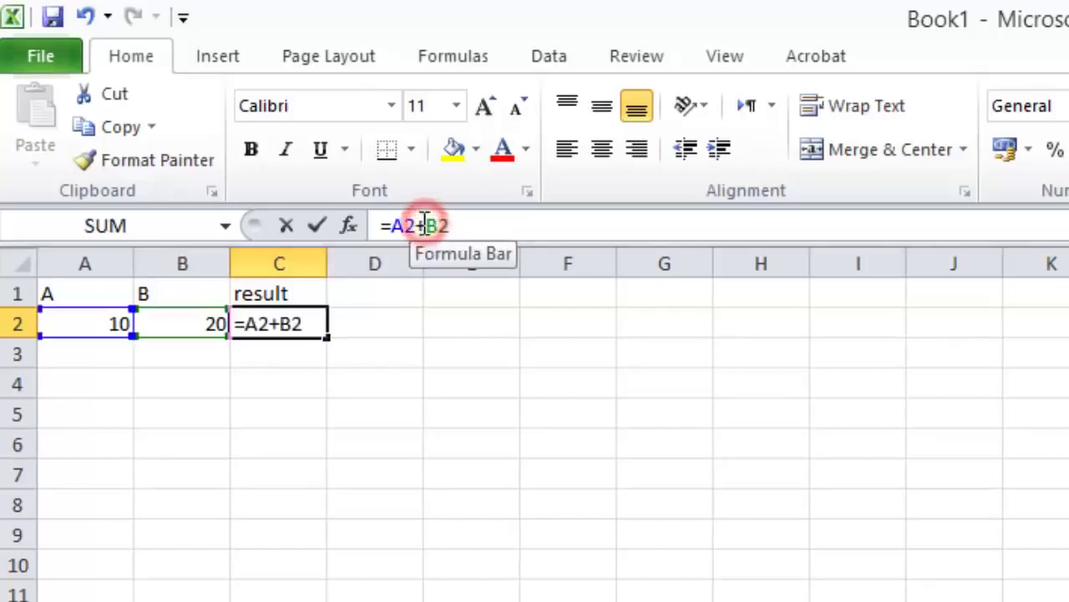
pyautogui.moveTo(415, 224); pyautogui.dragTo(424, 224)
pyautogui.write('-')
pyautogui.press('Return')
pyautogui.press('Up')
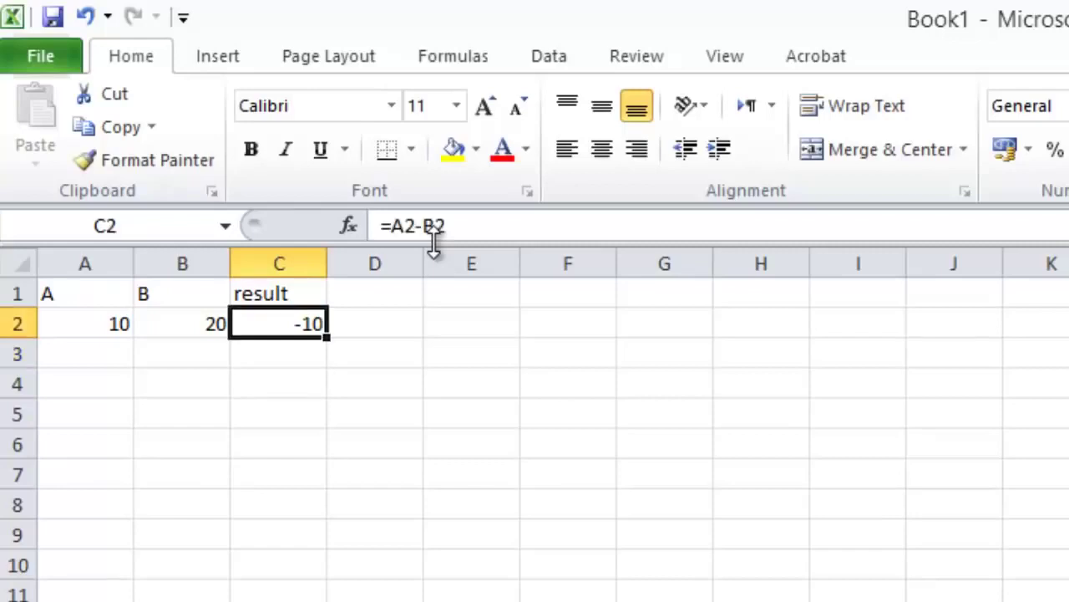
# Change the formula in C2 to the division =A2/B2
pyautogui.click(419, 226)
pyautogui.moveTo(420, 226); pyautogui.dragTo(426, 226)
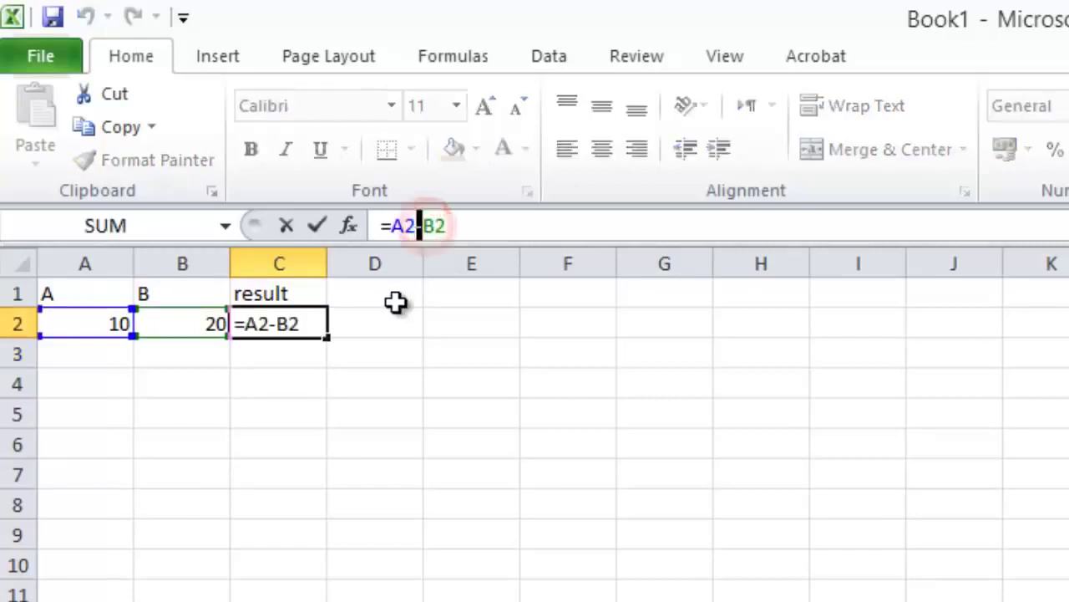
pyautogui.write('/')
pyautogui.press('Return')
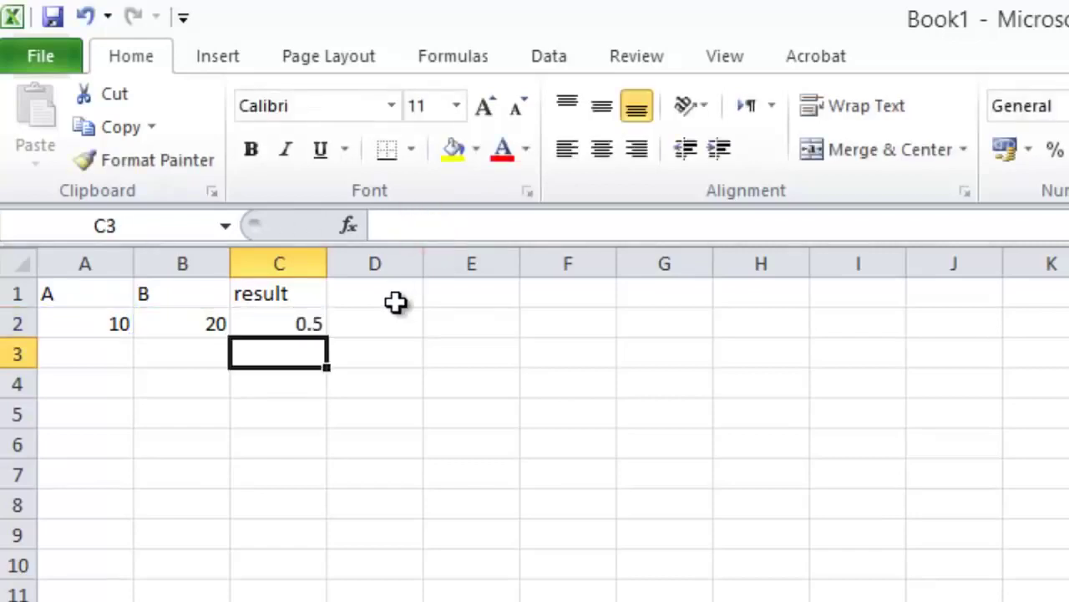
pyautogui.click(257, 324)
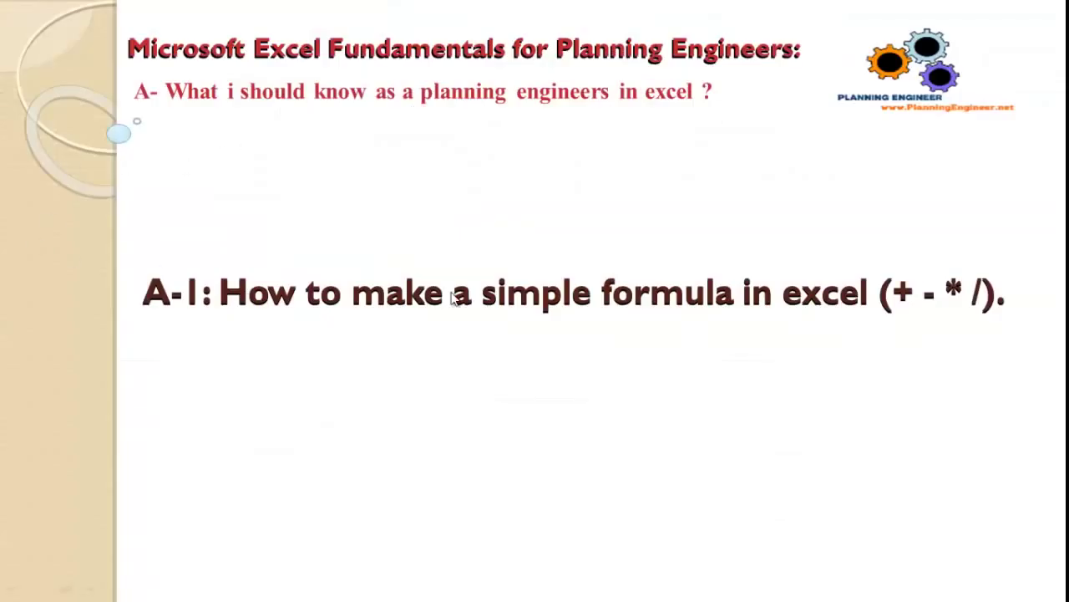
pyautogui.click(454, 298)
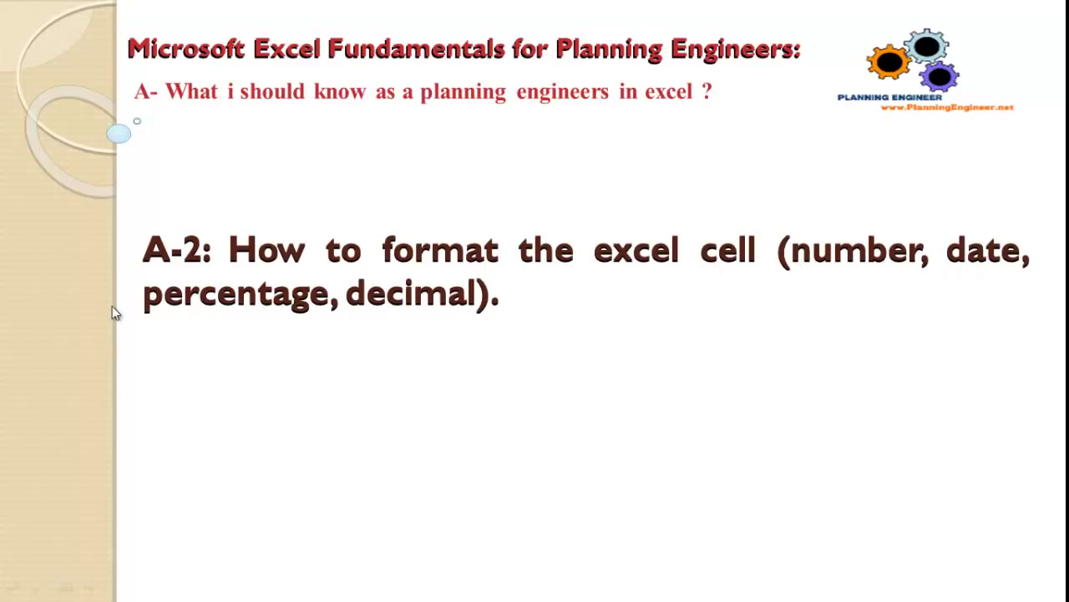
# Switch back to the Excel workbook and set cell A2 to 10000
pyautogui.hotkey('alt', 'Tab')
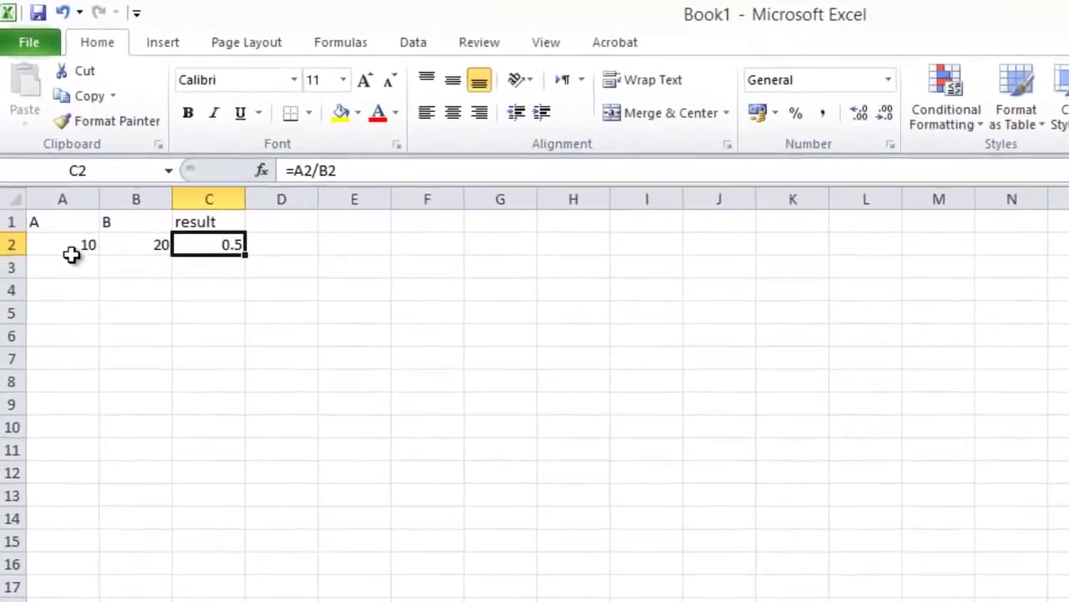
pyautogui.click(48, 168)
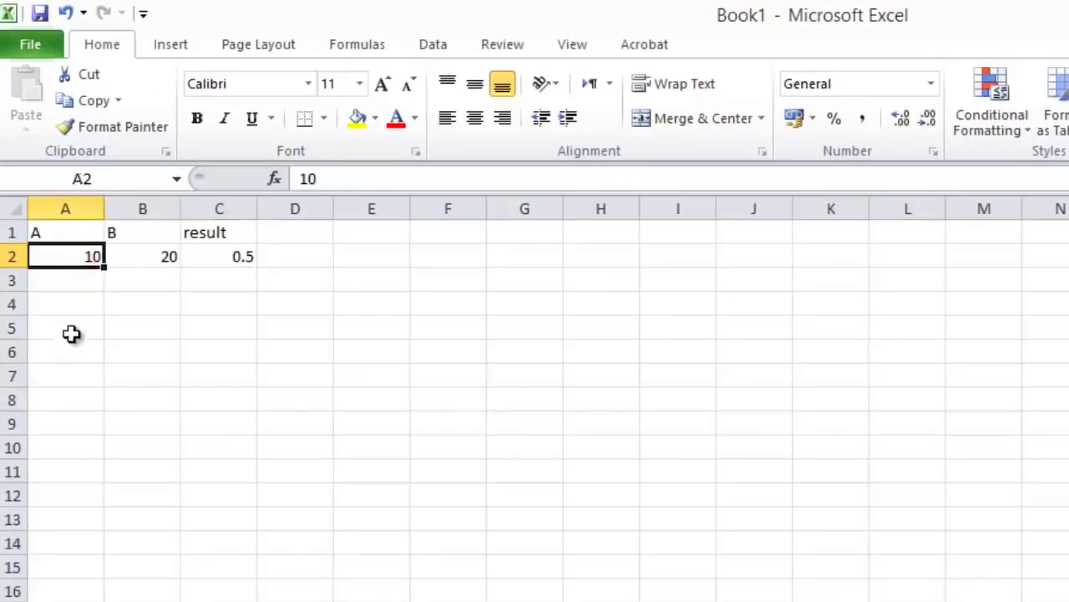
pyautogui.write('10000')
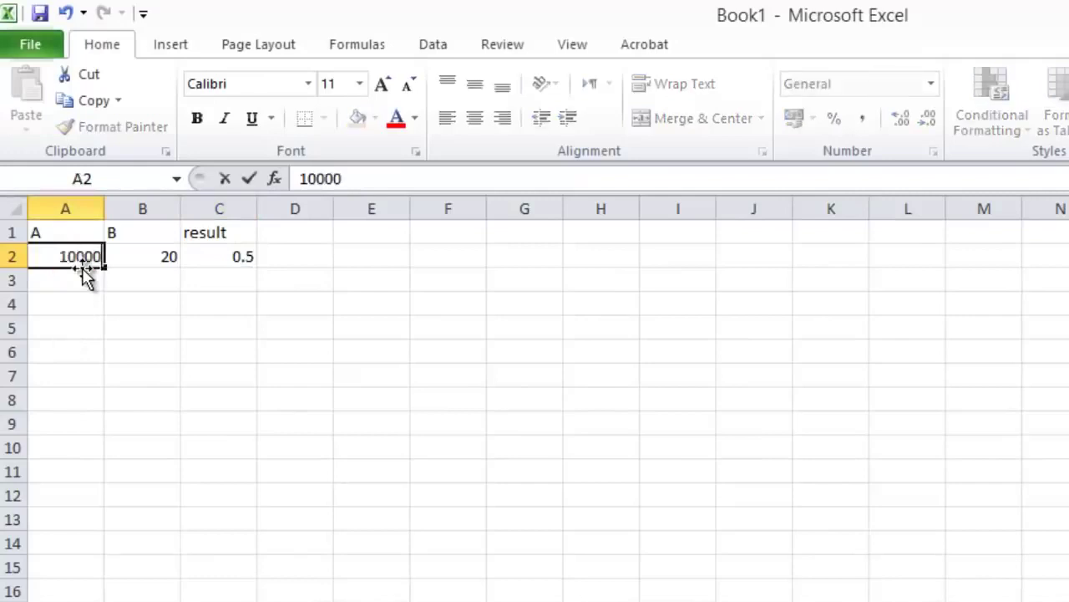
pyautogui.press('Return')
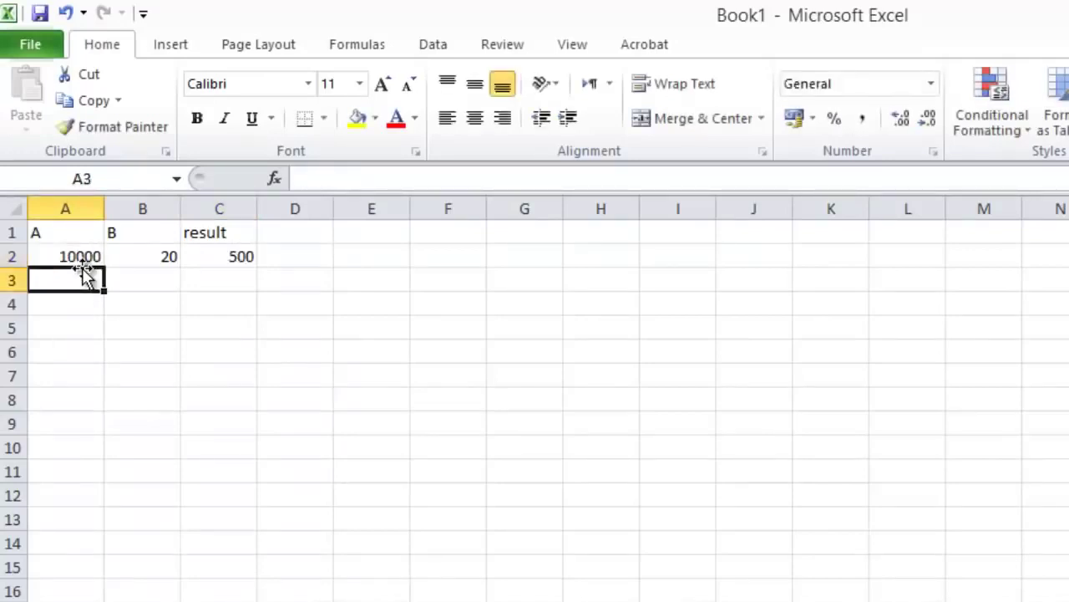
# Format cell A2 as a Number with one decimal place and the 1000 separator
pyautogui.click(65, 257)
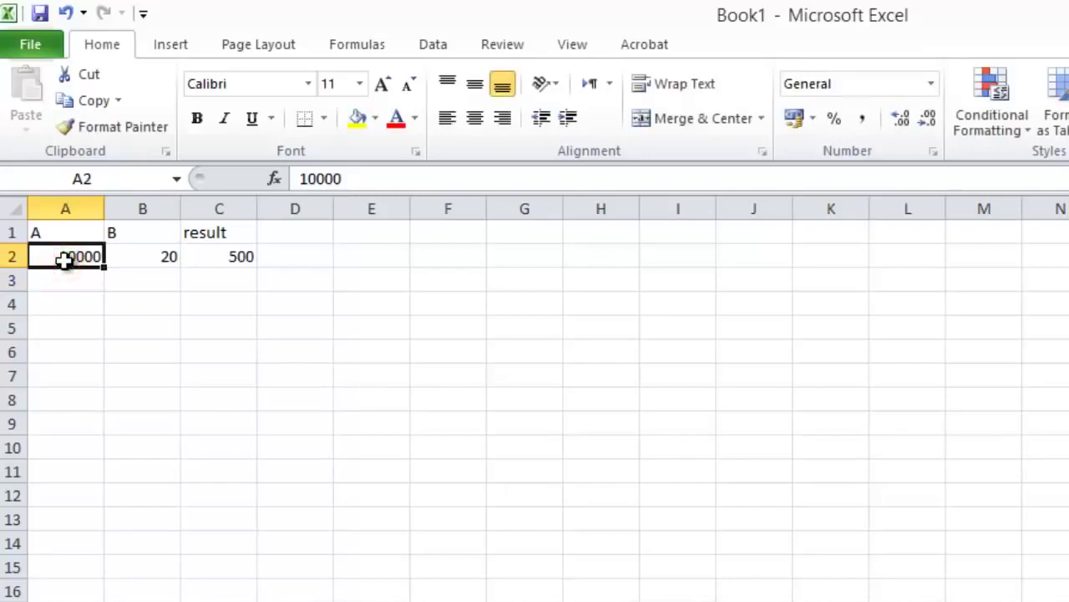
pyautogui.rightClick(65, 254)
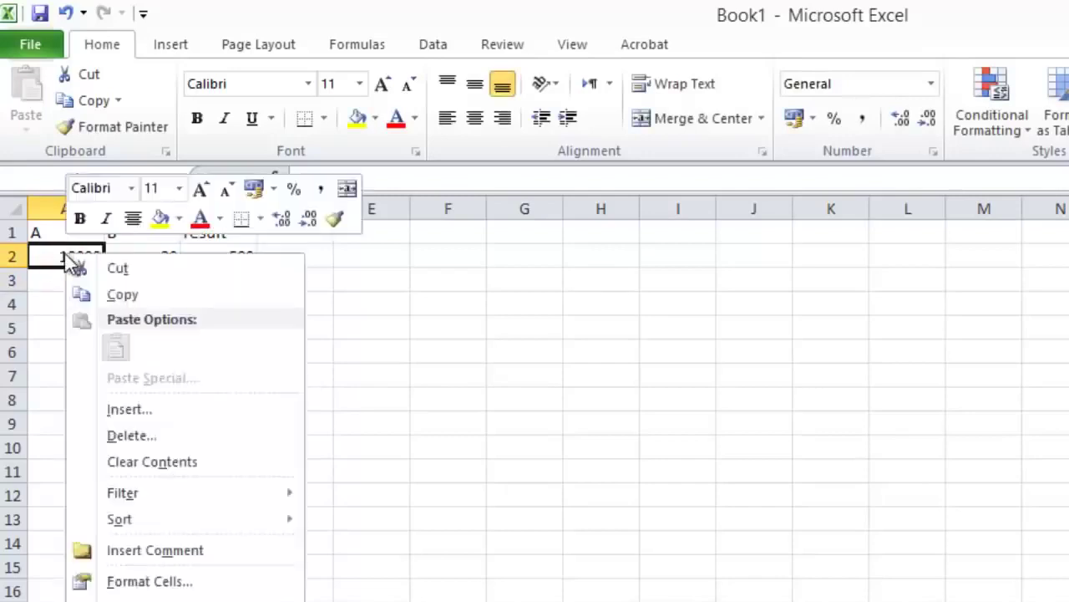
pyautogui.click(193, 582)
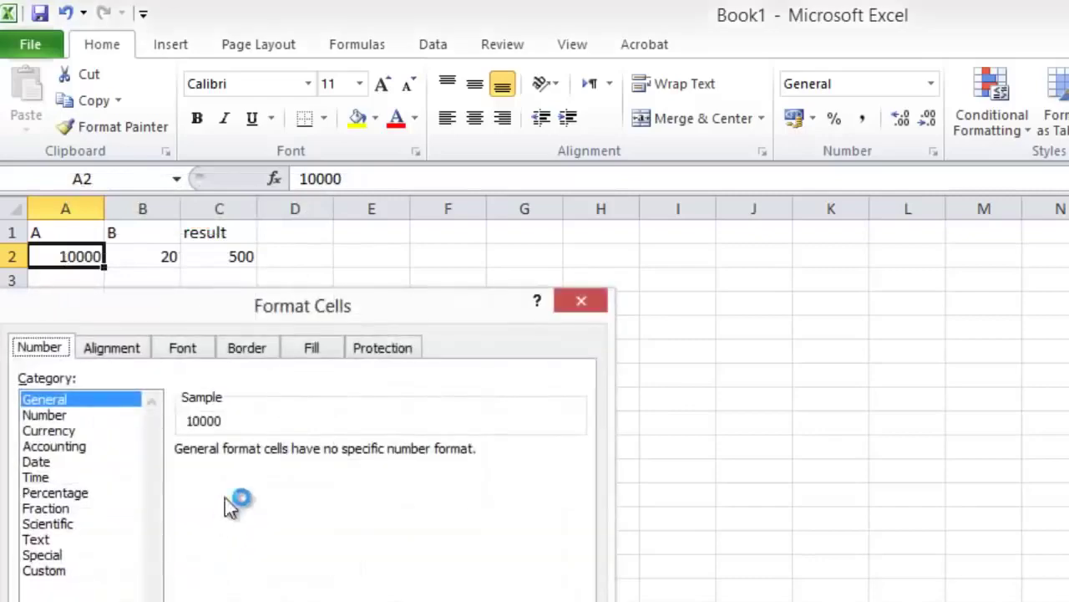
pyautogui.moveTo(321, 308); pyautogui.dragTo(351, 224)
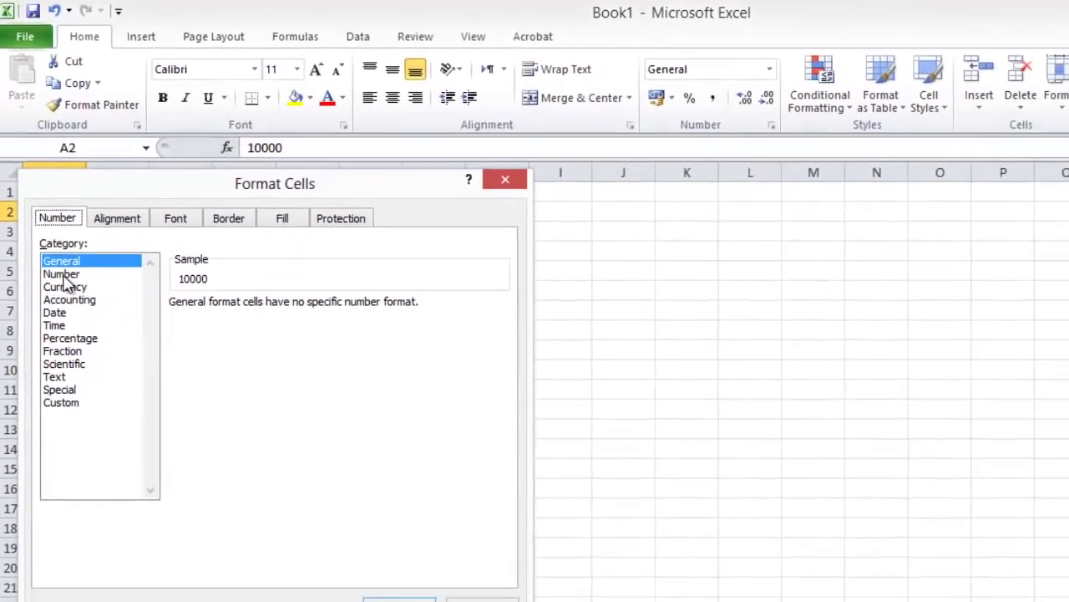
pyautogui.click(77, 333)
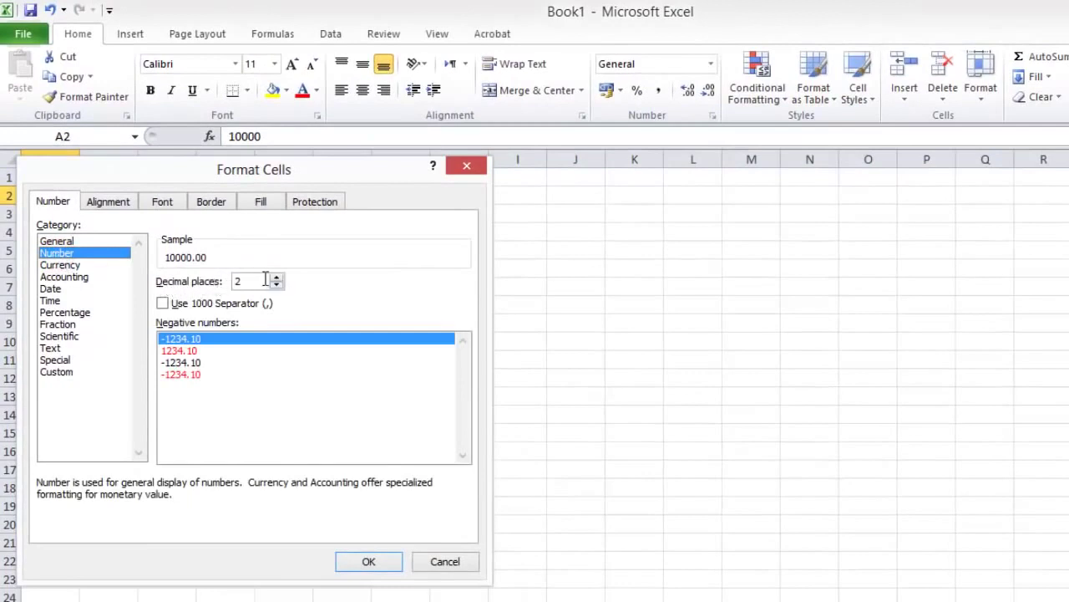
pyautogui.click(164, 304)
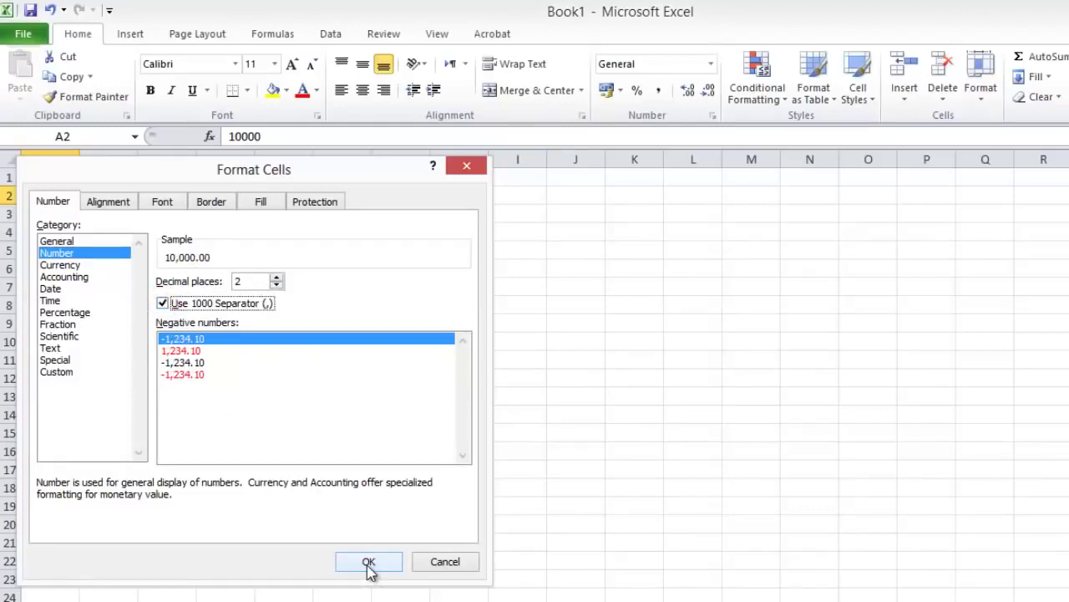
pyautogui.click(276, 285)
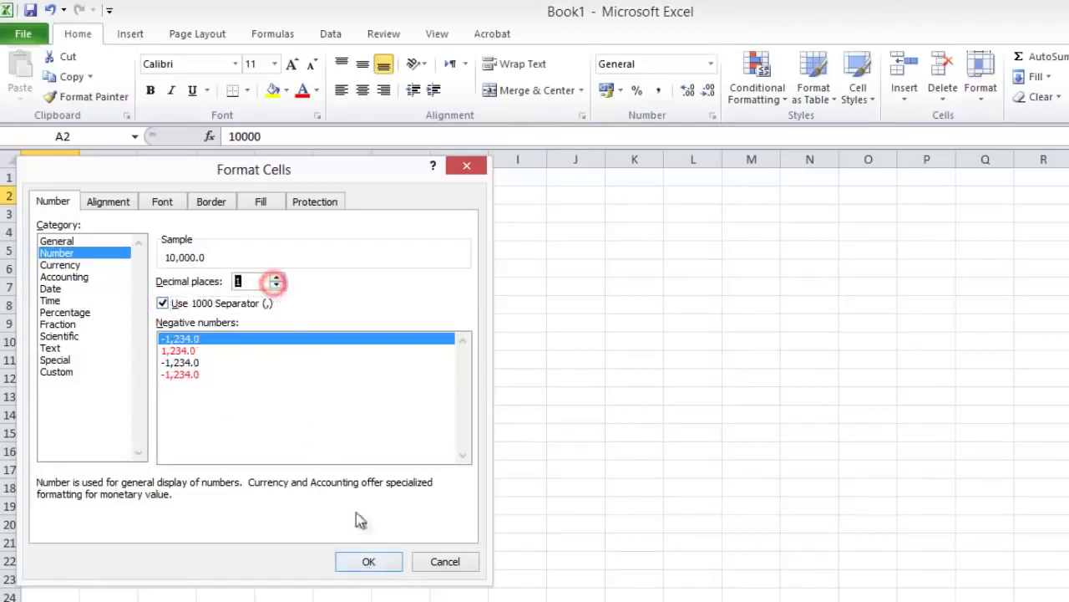
pyautogui.click(358, 563)
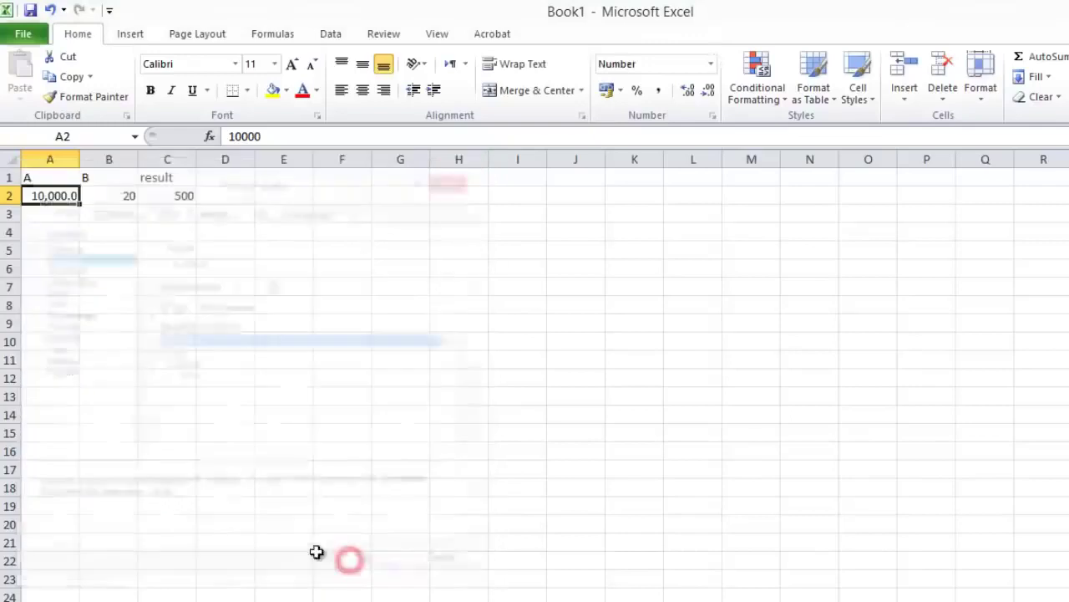
# Enter the date 1/1/2014 in cell A3
pyautogui.click(60, 214)
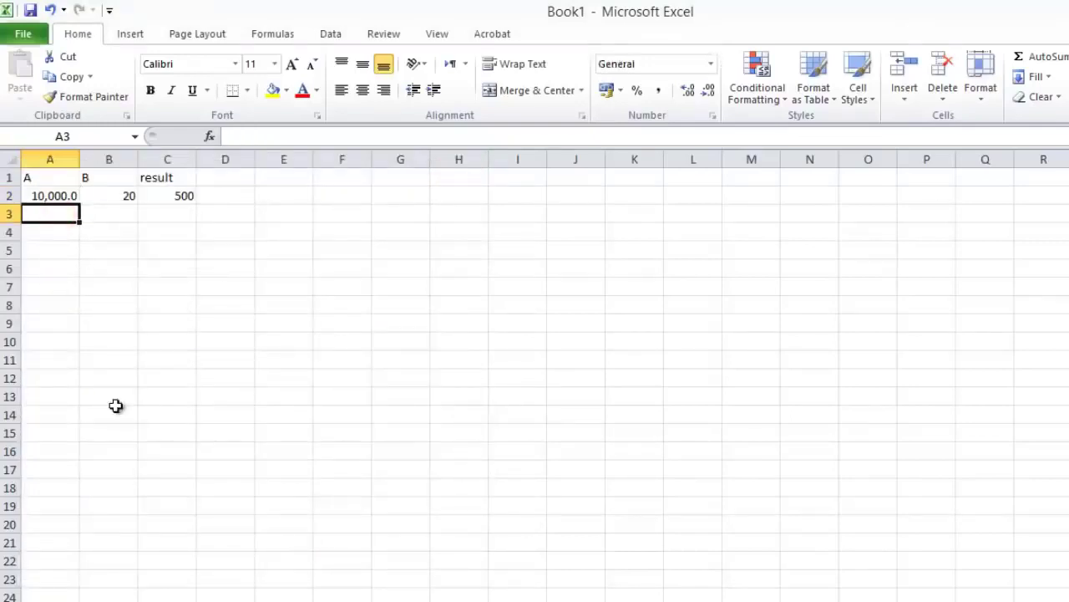
pyautogui.write('1/1/2014')
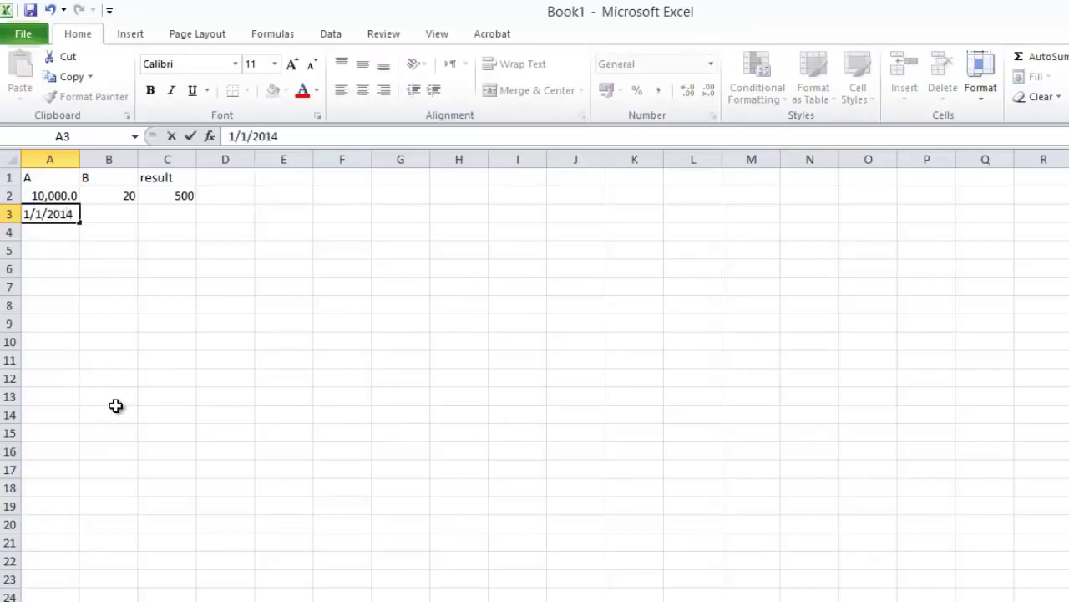
pyautogui.press('Return')
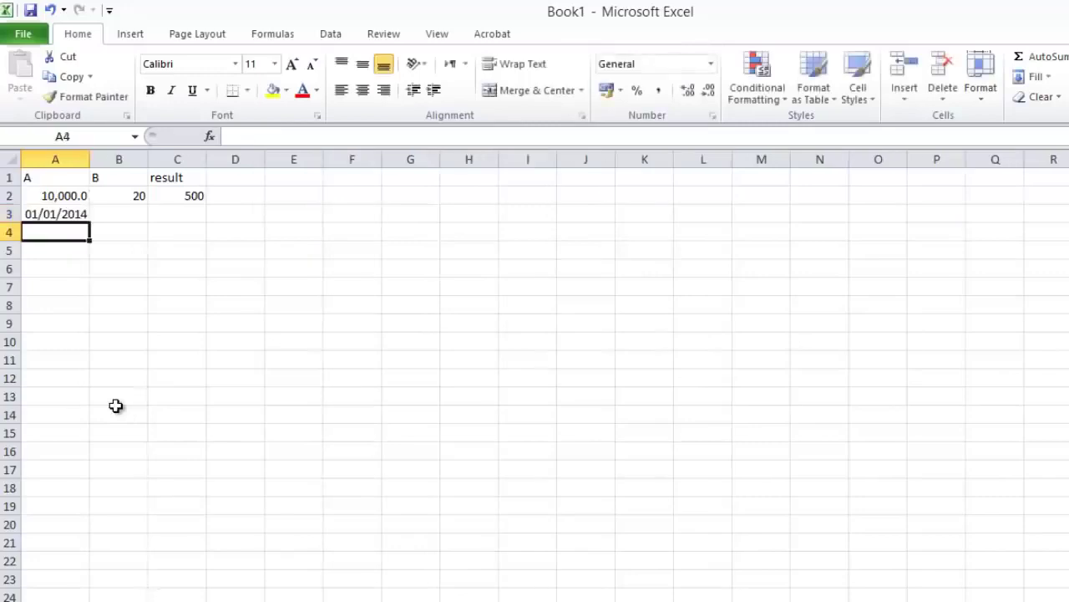
# Format cell A3 as a Date using the last 14 March 2001 type in the English (U.K.) formats
pyautogui.click(73, 217)
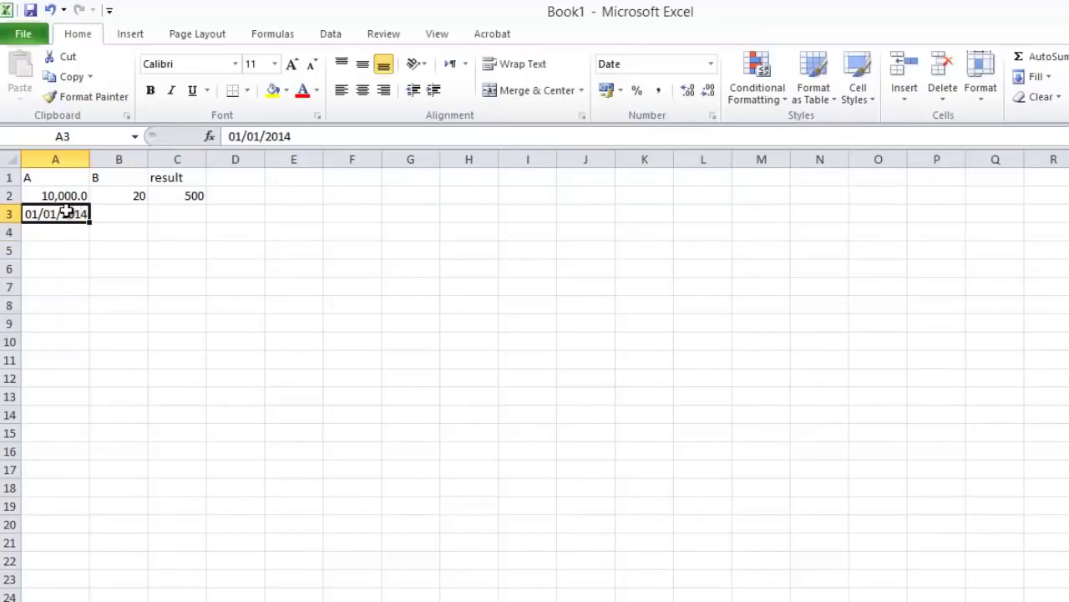
pyautogui.rightClick(56, 212)
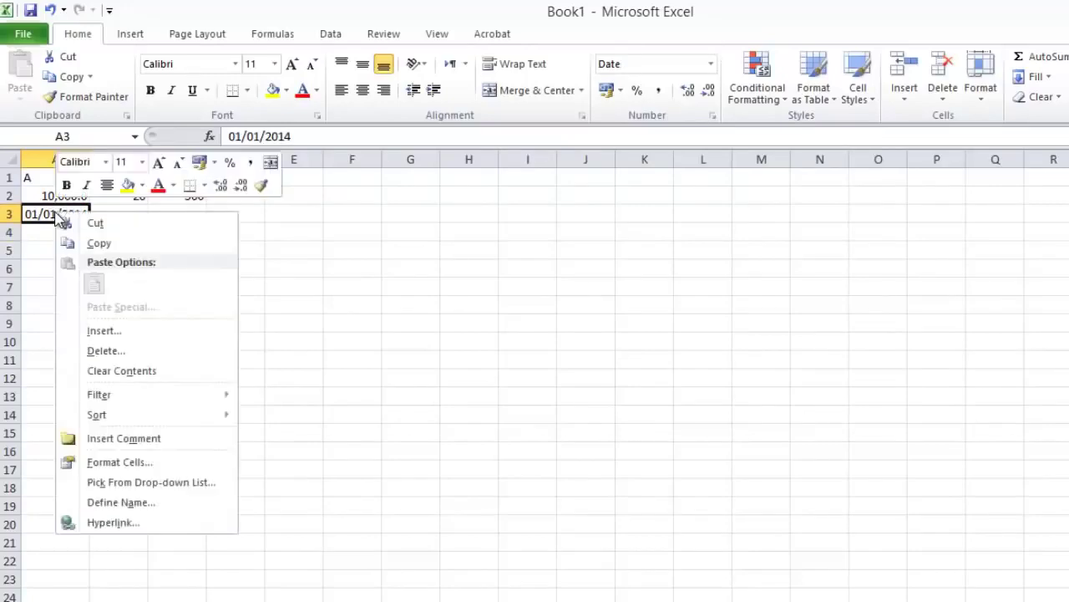
pyautogui.click(134, 461)
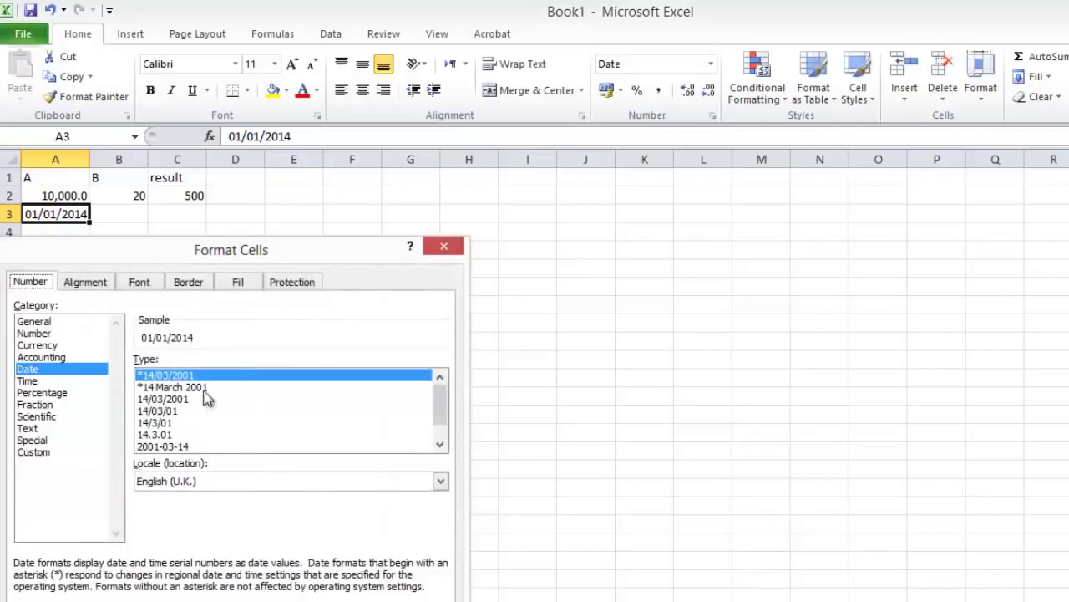
pyautogui.click(158, 423)
pyautogui.click(162, 445)
pyautogui.click(157, 423)
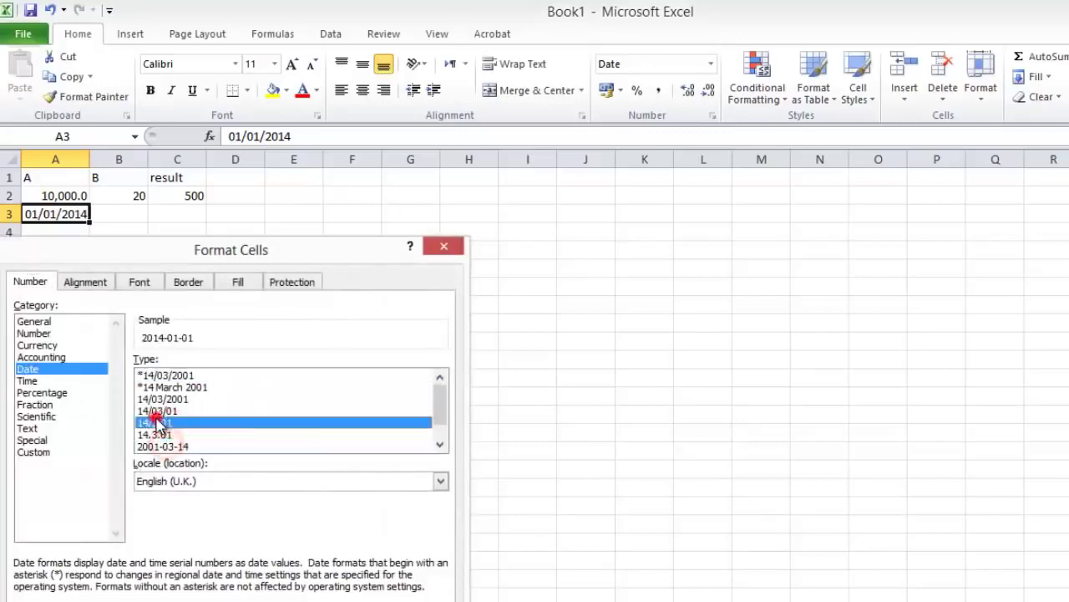
pyautogui.click(437, 445)
pyautogui.click(439, 445)
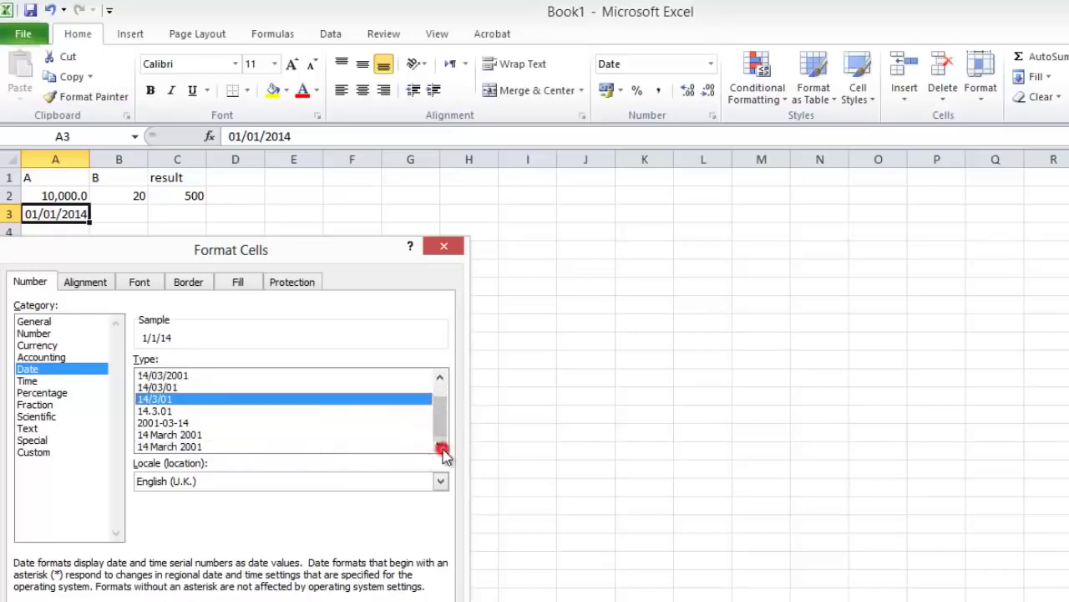
pyautogui.click(165, 445)
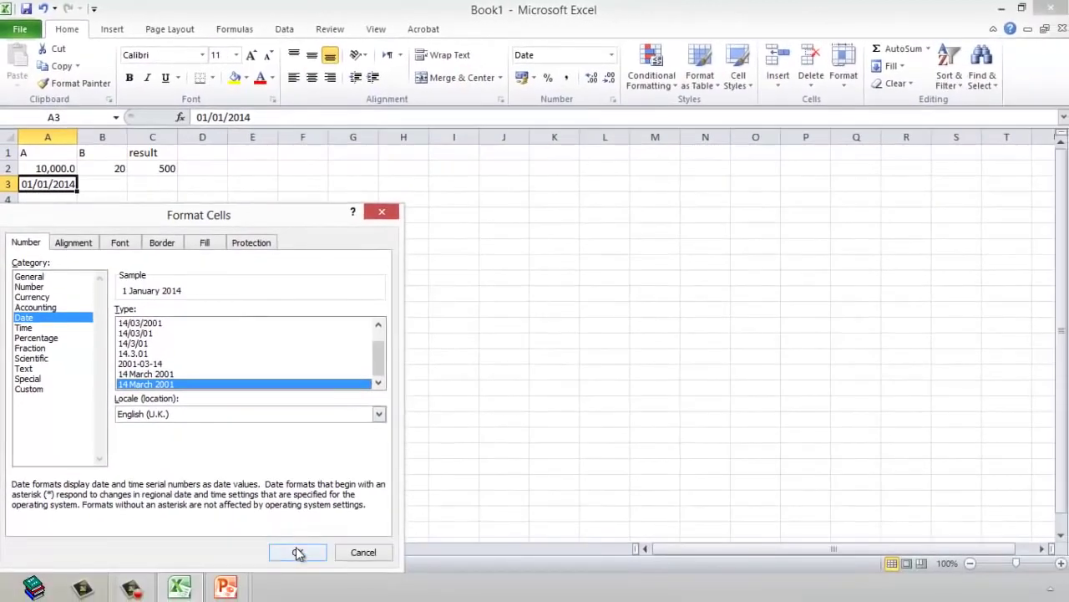
pyautogui.click(296, 551)
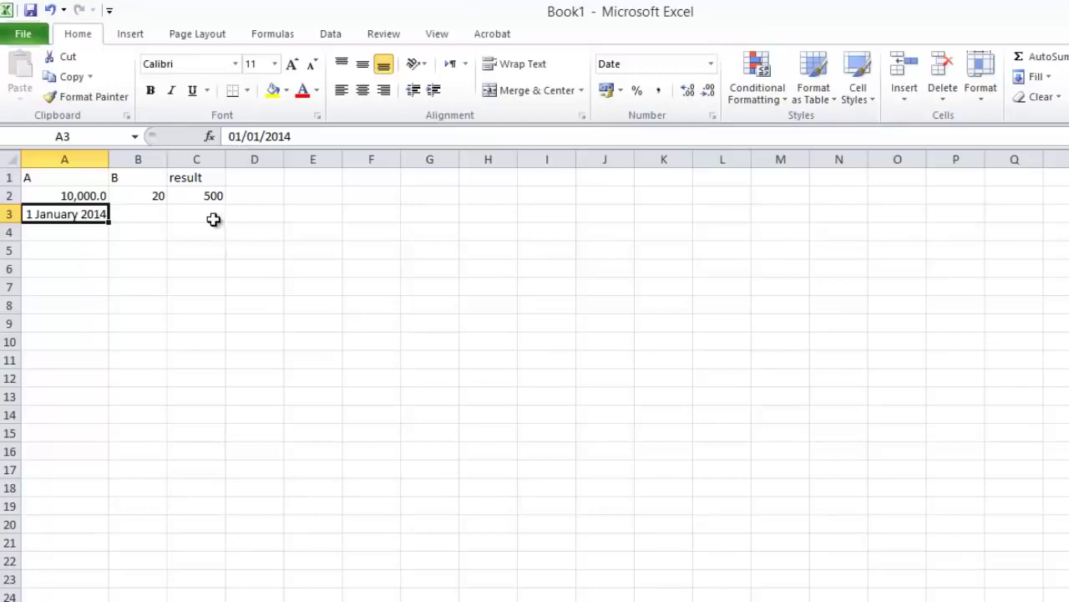
# Enter .2 in cell B3
pyautogui.click(132, 213)
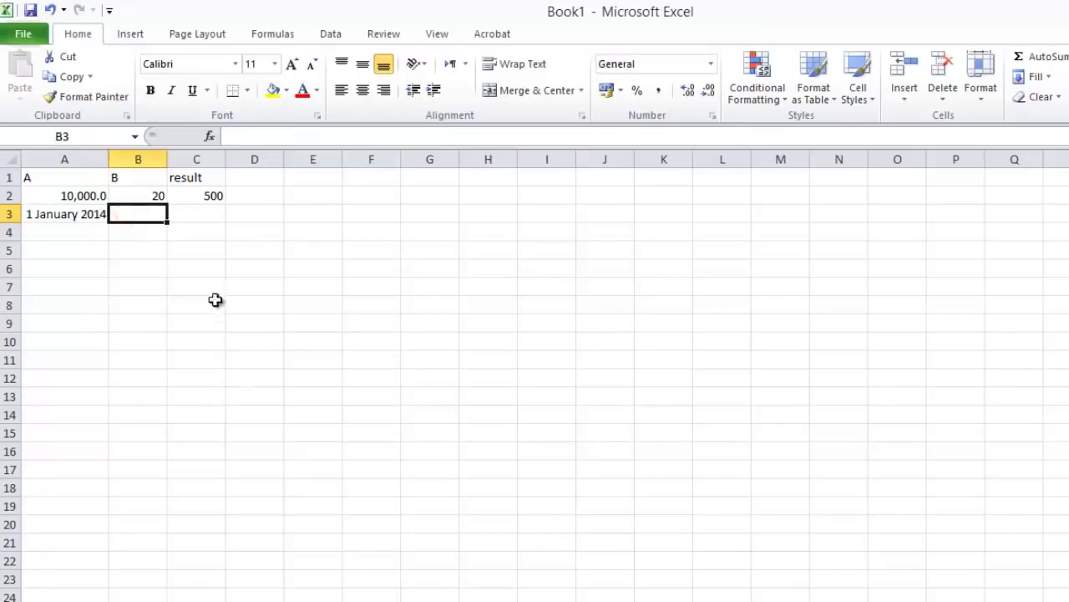
pyautogui.write('.2')
pyautogui.press('Return')
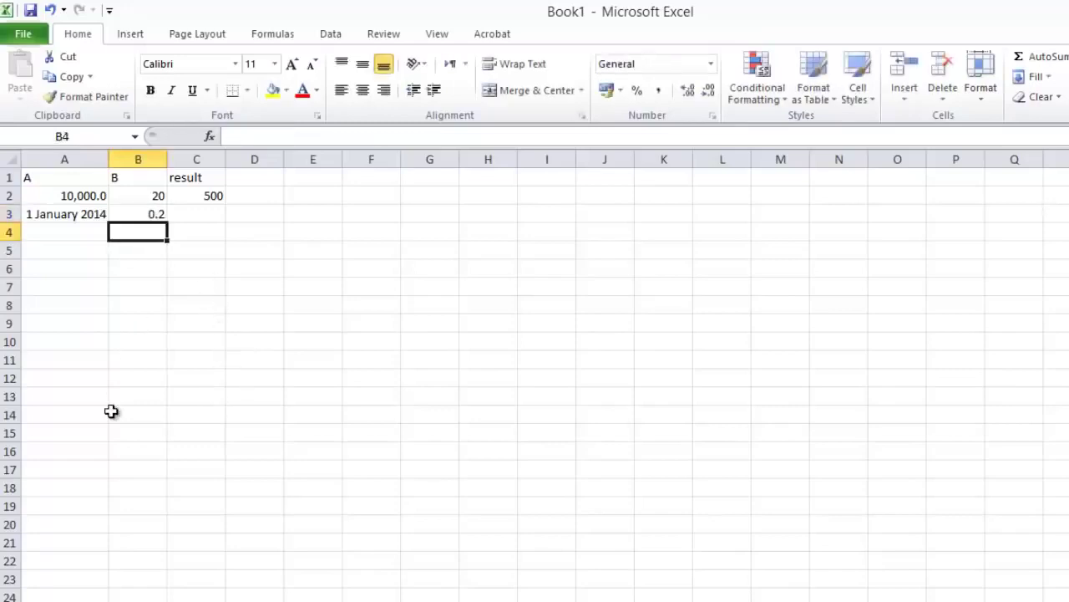
# Format cell B3 as a Percentage with one decimal place
pyautogui.click(139, 214)
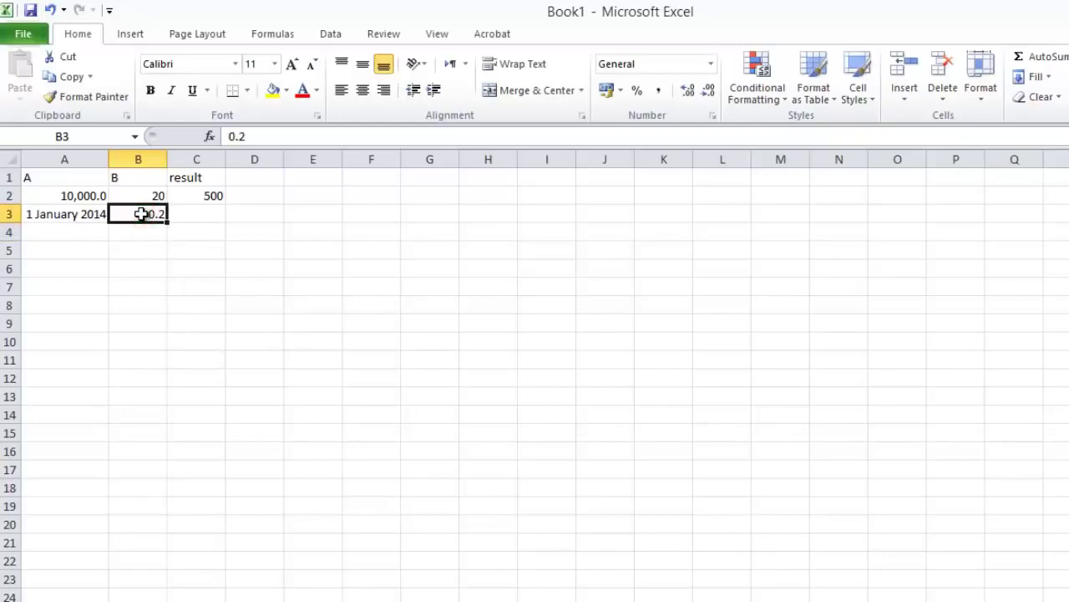
pyautogui.rightClick(143, 216)
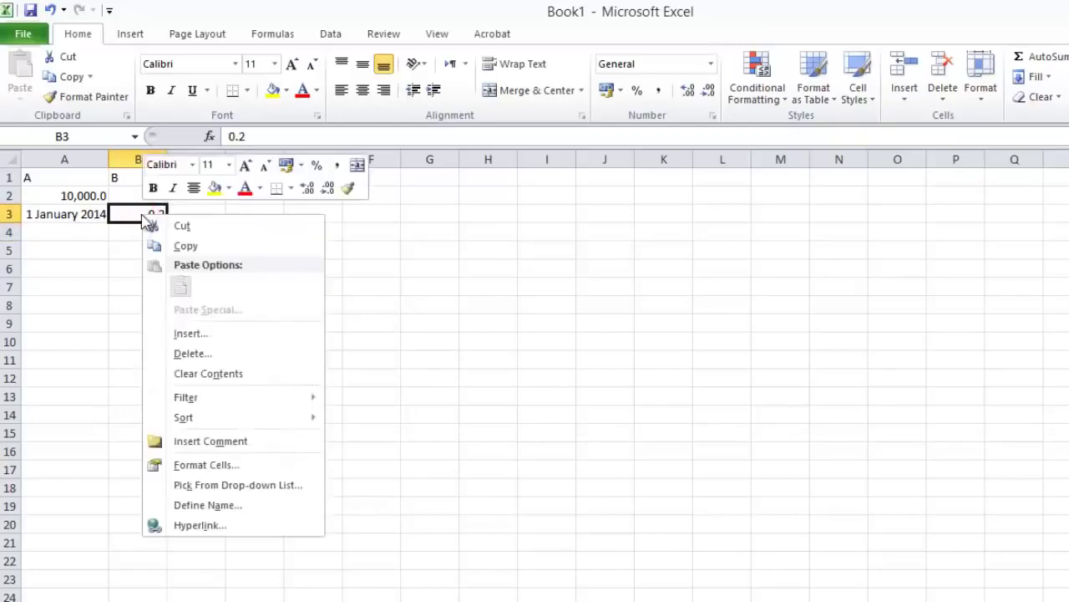
pyautogui.click(219, 464)
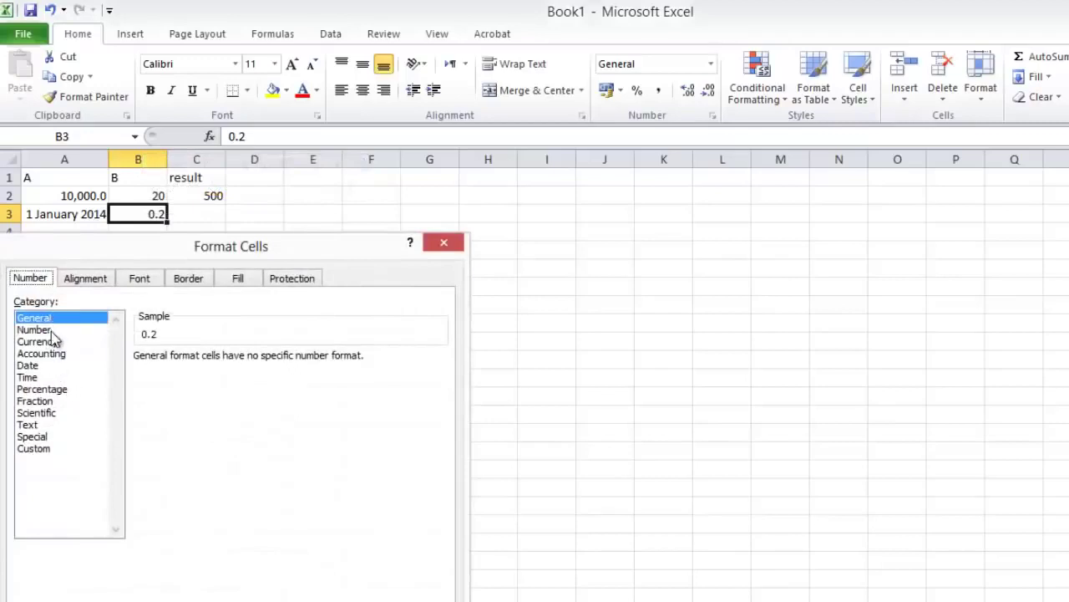
pyautogui.click(42, 390)
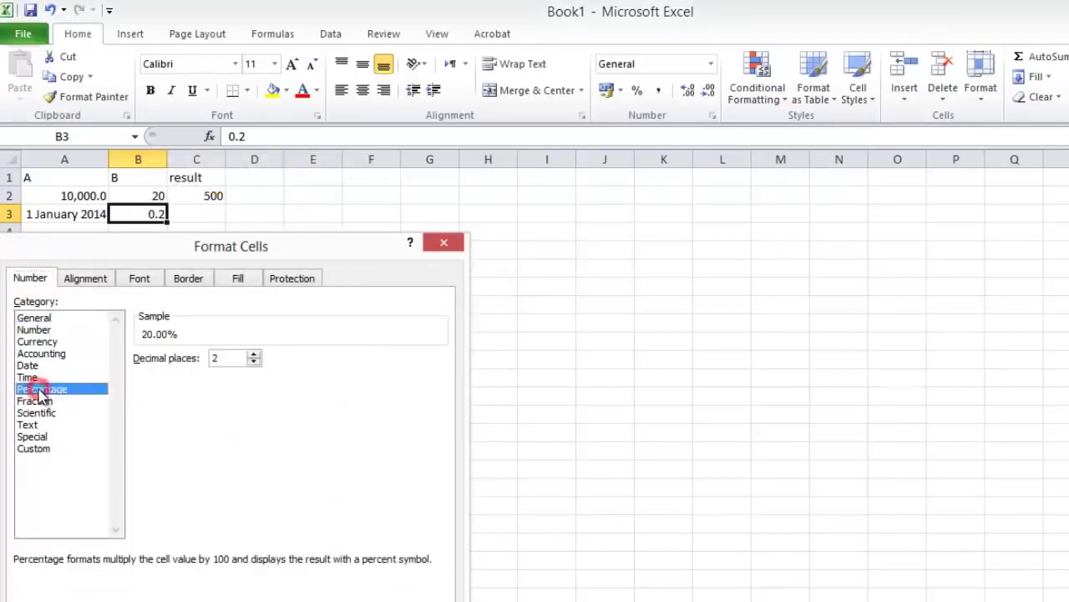
pyautogui.click(253, 355)
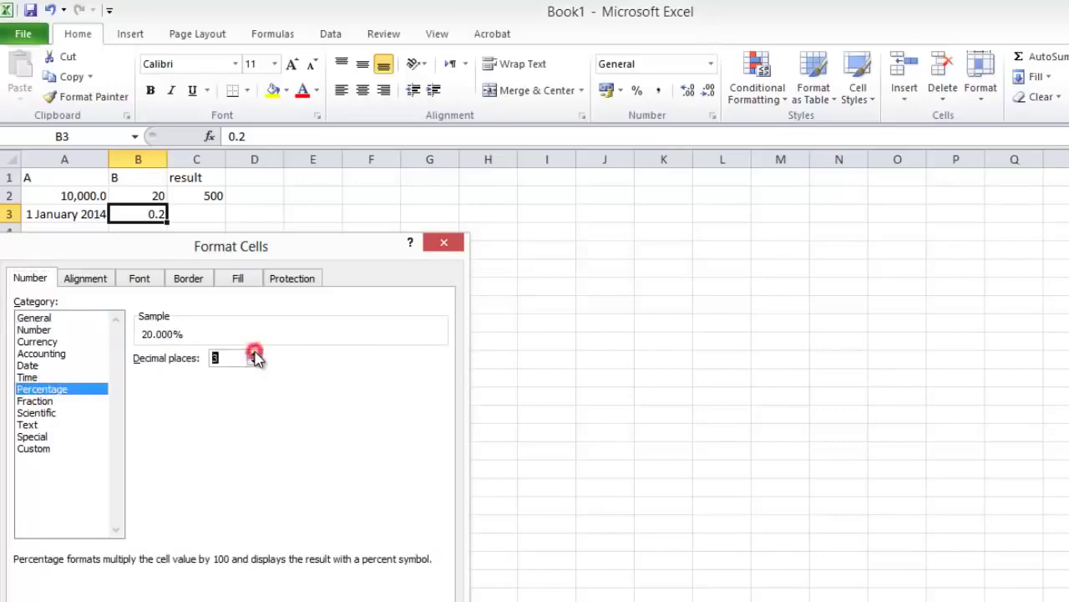
pyautogui.click(254, 363)
pyautogui.click(254, 362)
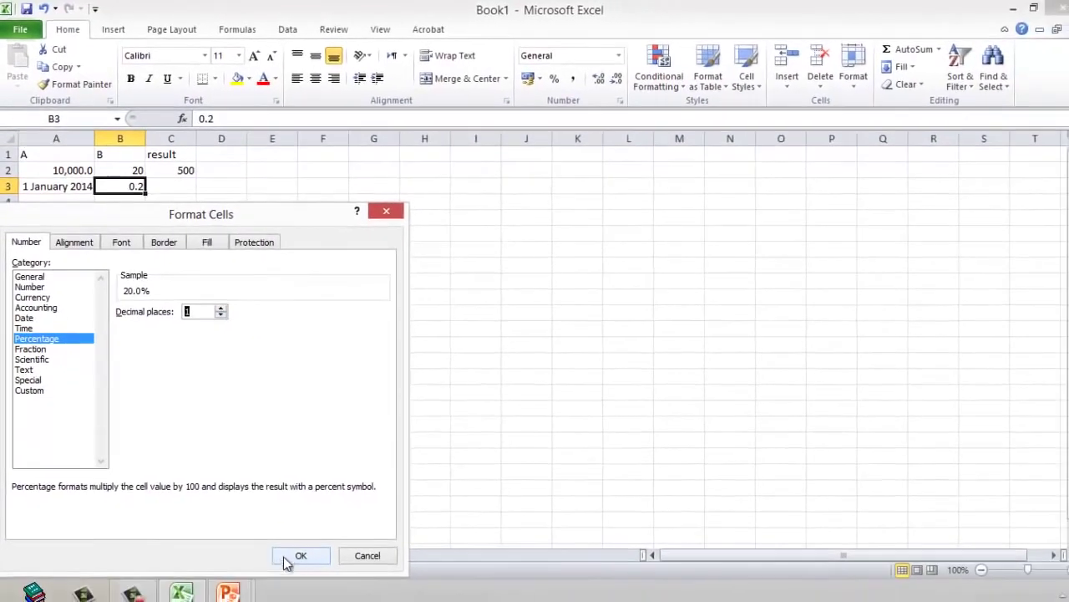
pyautogui.click(322, 595)
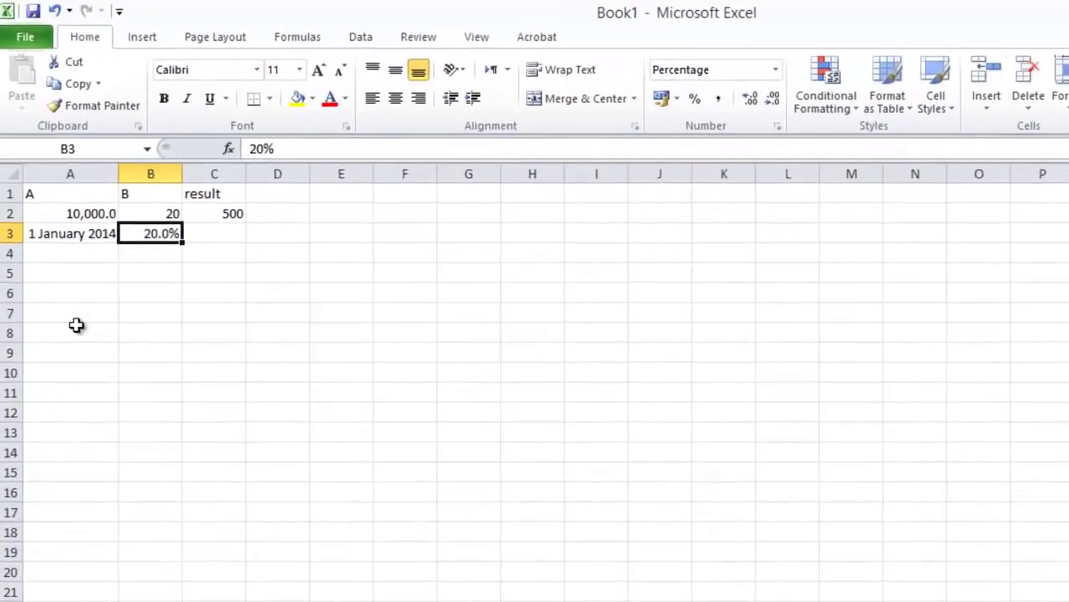
# Centre the contents of cell A2 horizontally after trying left alignment
pyautogui.click(87, 387)
pyautogui.click(92, 253)
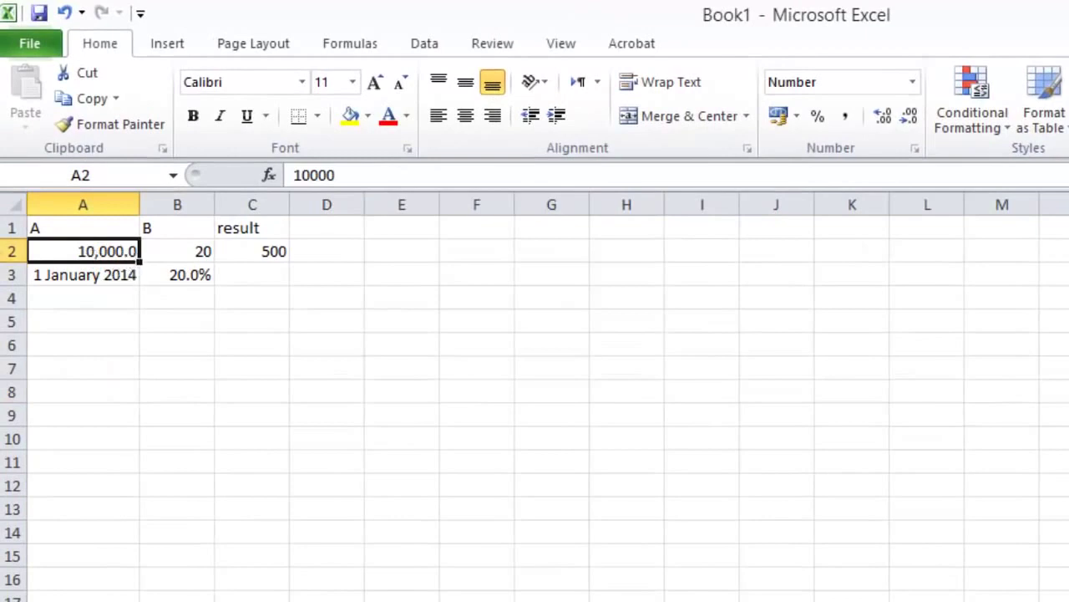
pyautogui.click(437, 116)
pyautogui.click(465, 117)
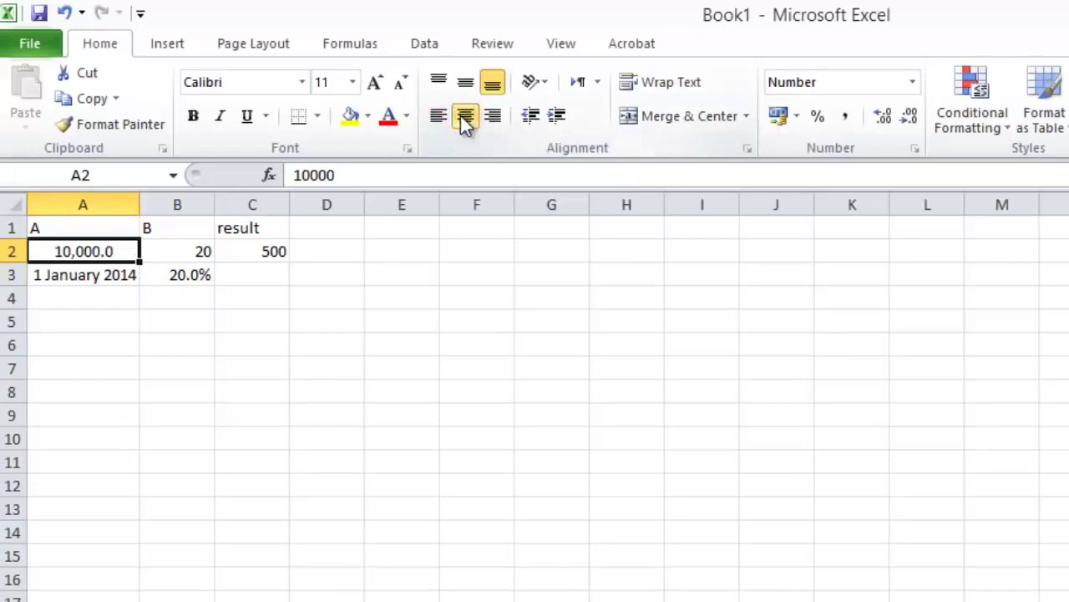
# Centre the contents of cells A1:C3 horizontally, trying left and right alignment before returning to centre
pyautogui.click(163, 388)
pyautogui.moveTo(65, 231); pyautogui.dragTo(280, 284)
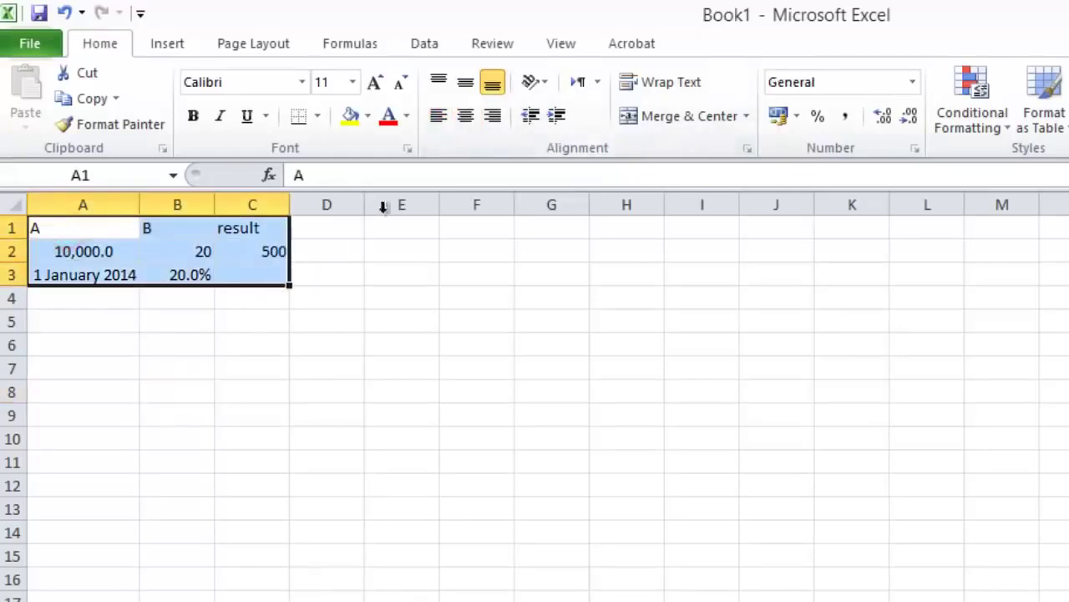
pyautogui.click(465, 116)
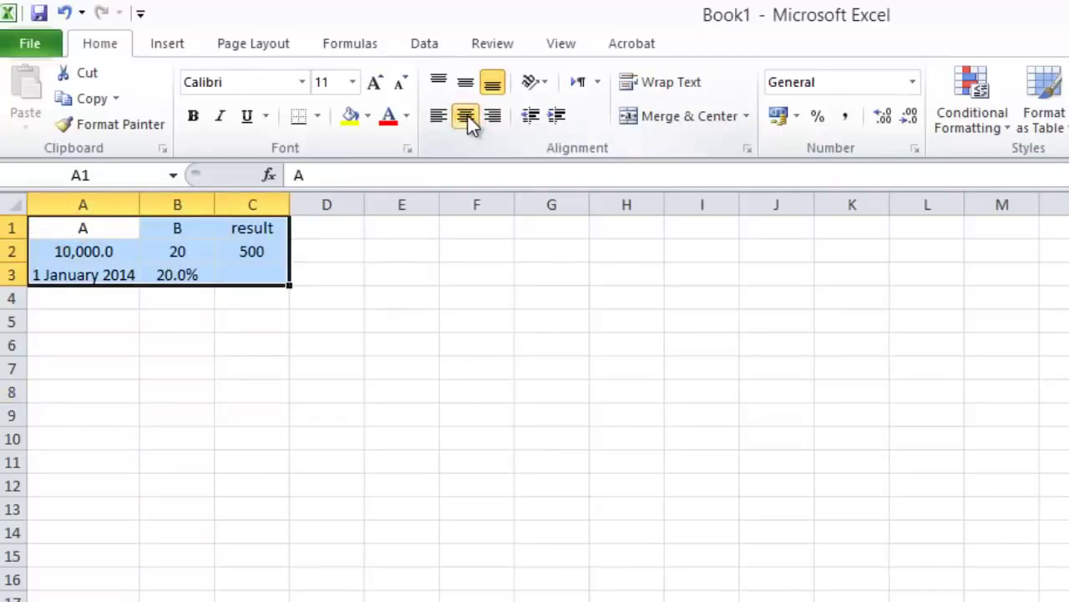
pyautogui.click(441, 116)
pyautogui.click(486, 116)
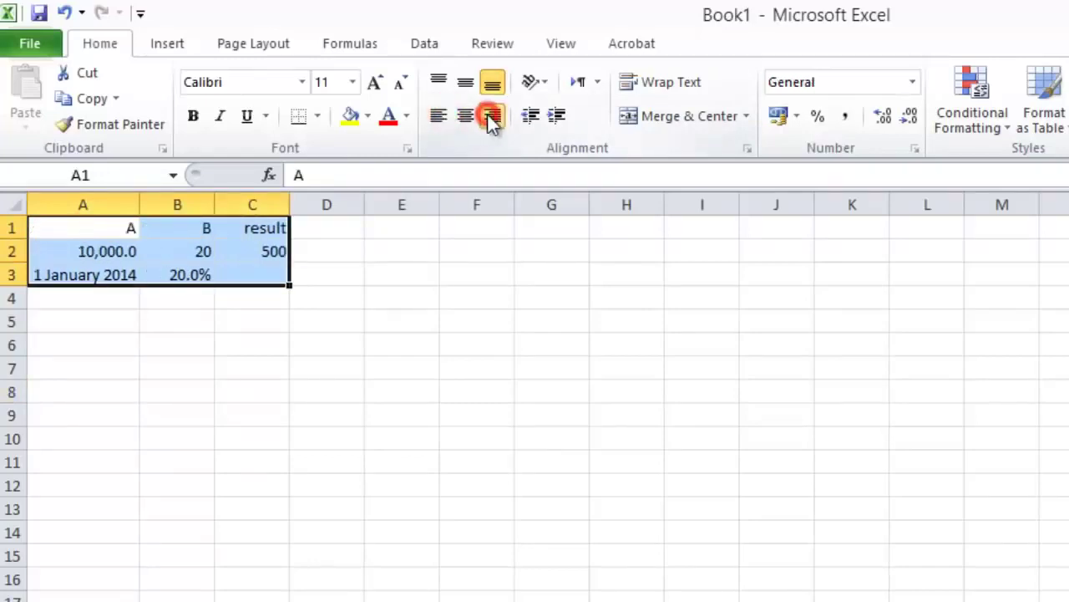
pyautogui.click(467, 117)
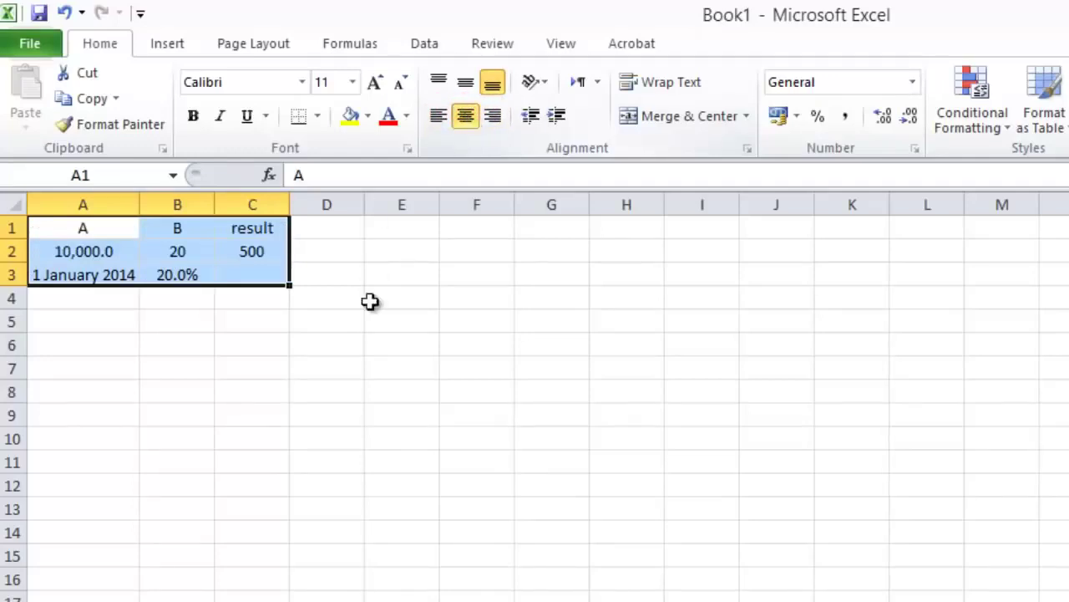
# Merge cells A1:B1 through the Format Cells alignment options, accepting that only the upper-left value is kept
pyautogui.click(299, 342)
pyautogui.moveTo(83, 230); pyautogui.dragTo(175, 228)
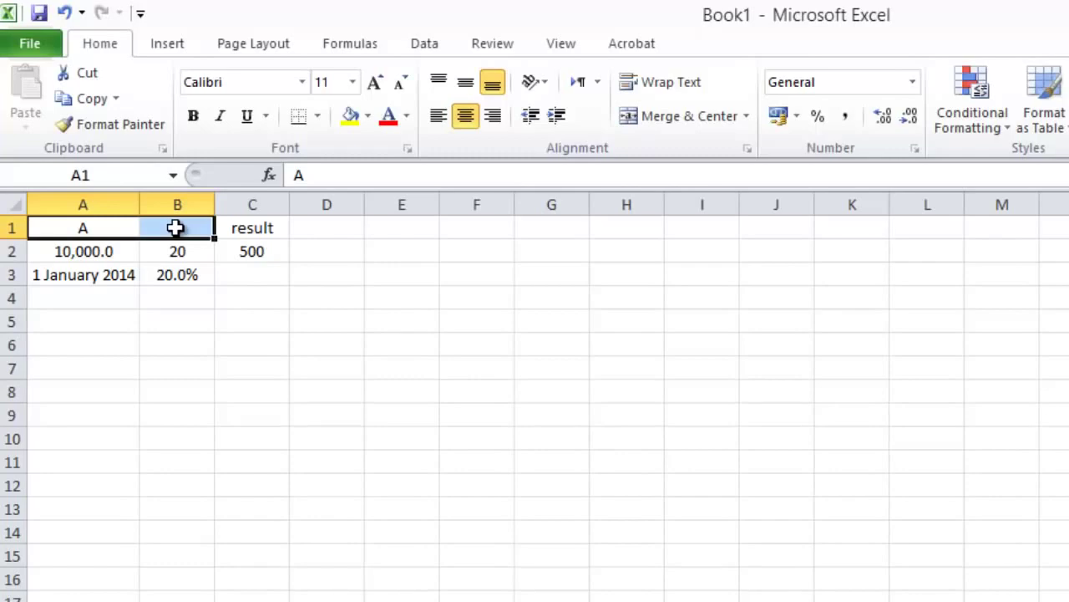
pyautogui.rightClick(176, 228)
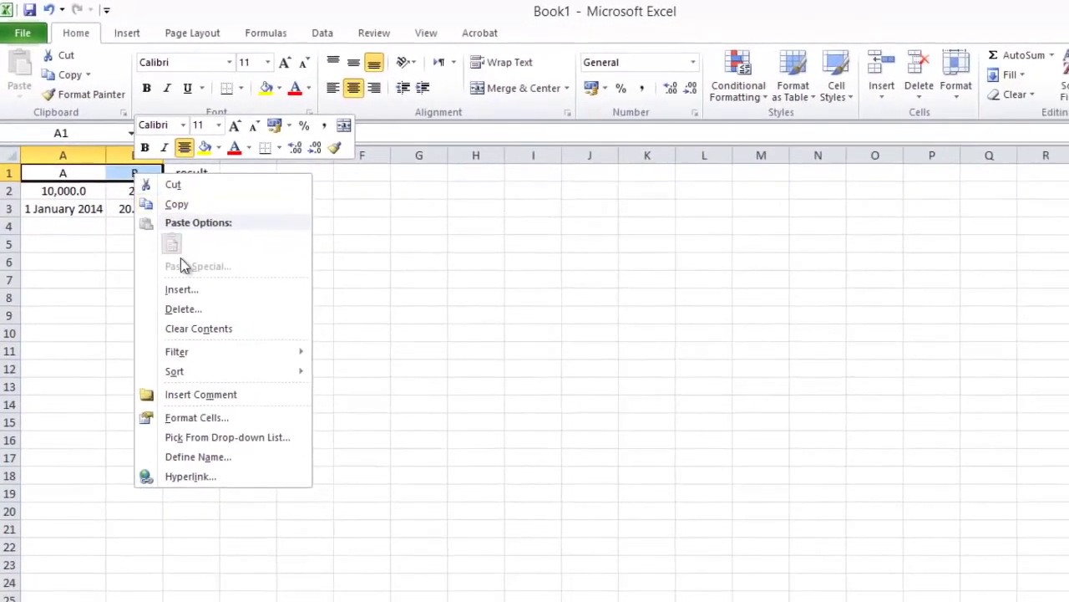
pyautogui.click(228, 425)
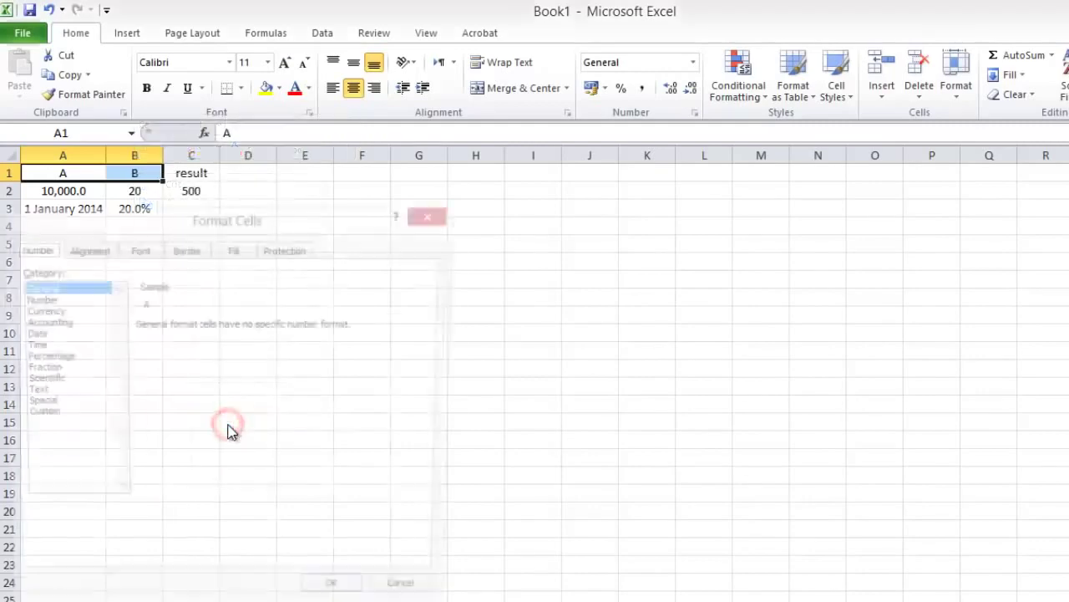
pyautogui.click(95, 259)
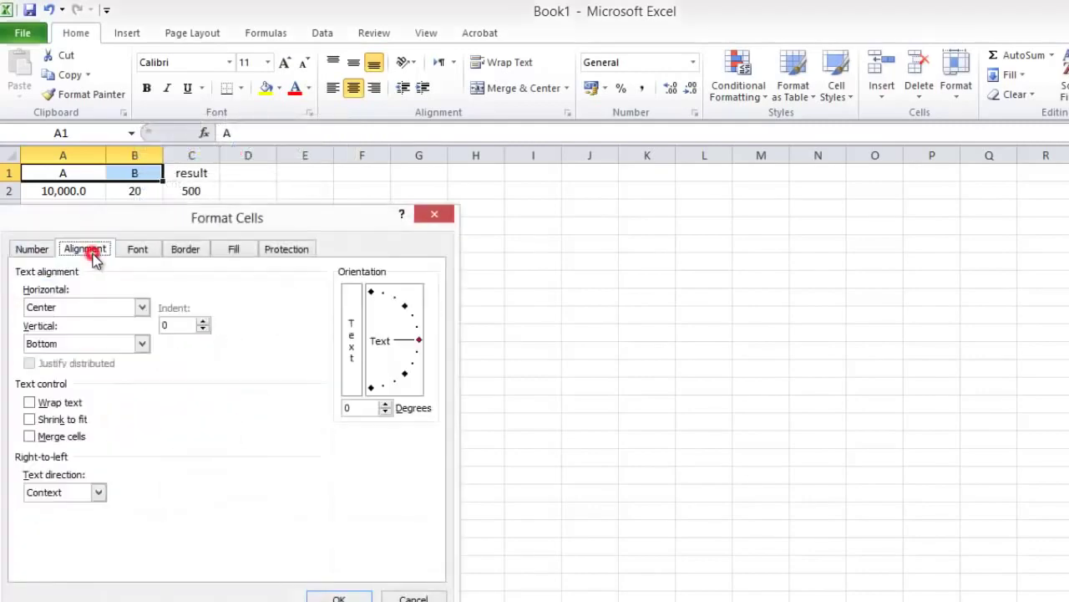
pyautogui.click(42, 440)
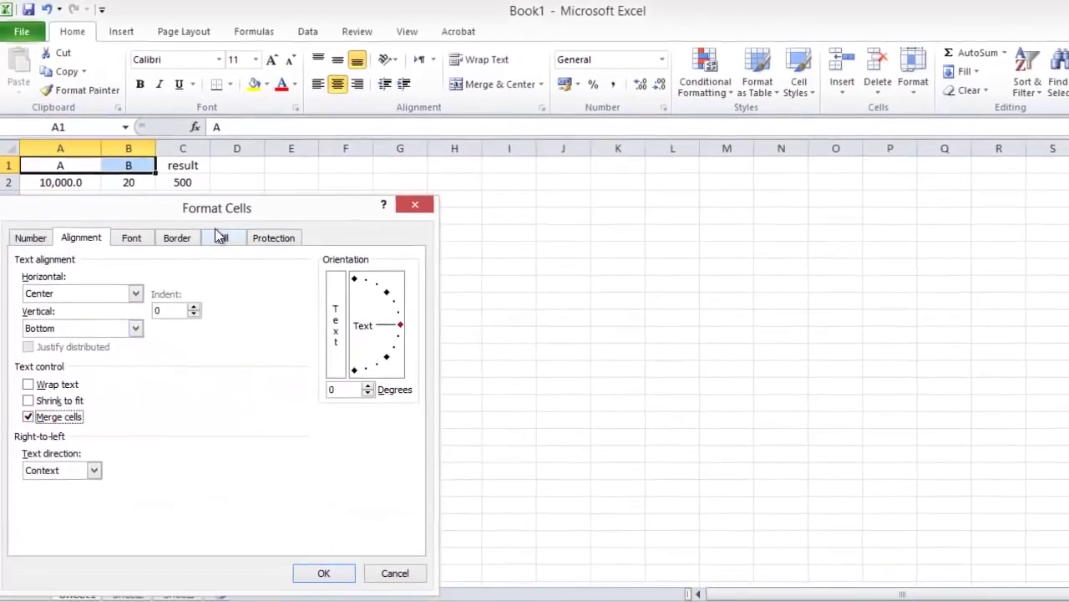
pyautogui.moveTo(231, 219); pyautogui.dragTo(276, 119)
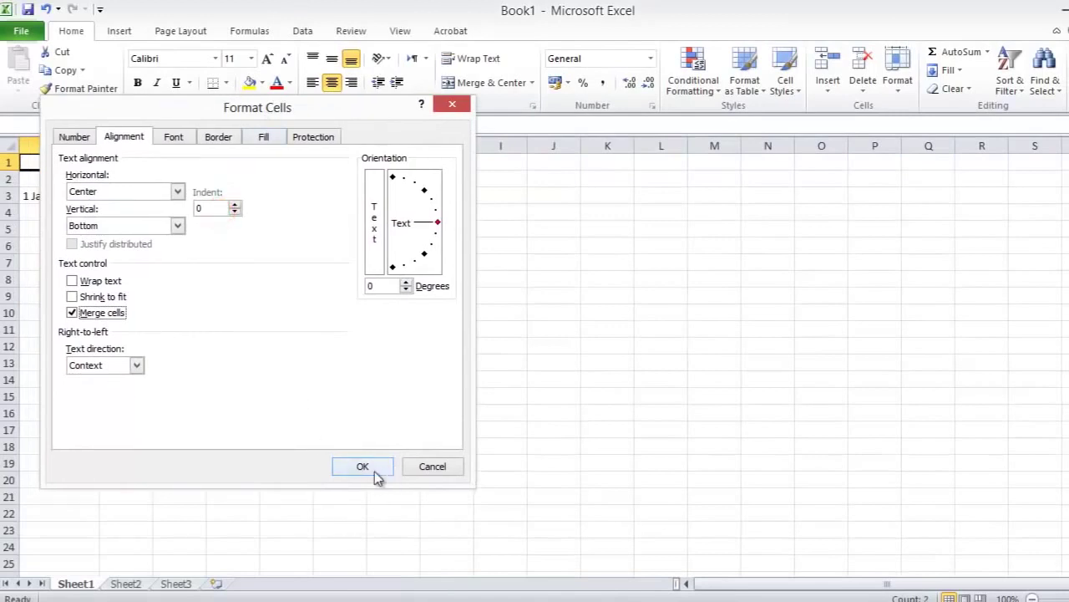
pyautogui.click(373, 470)
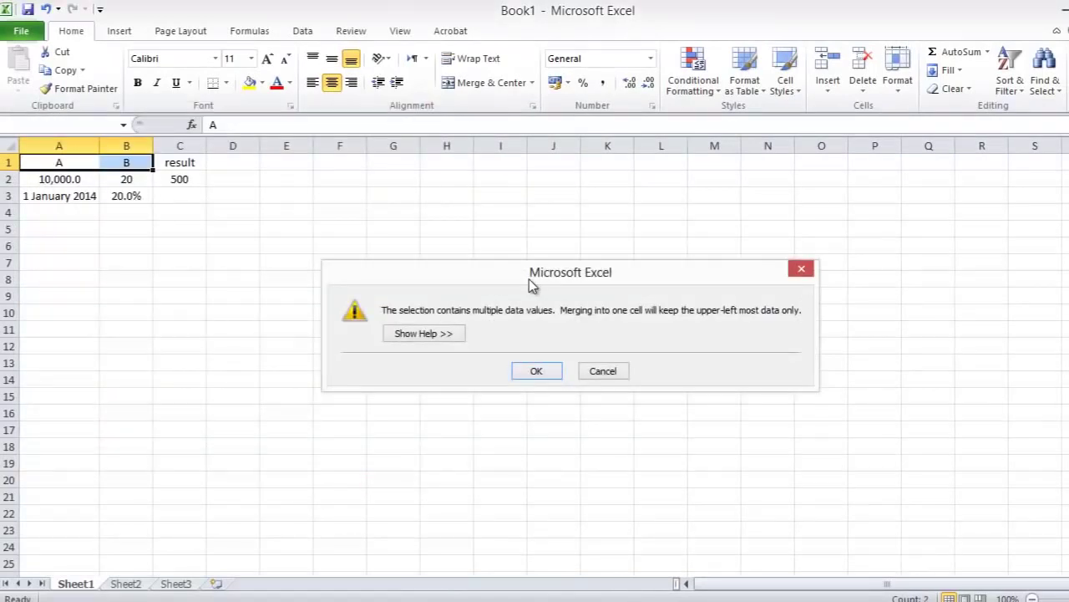
pyautogui.click(535, 370)
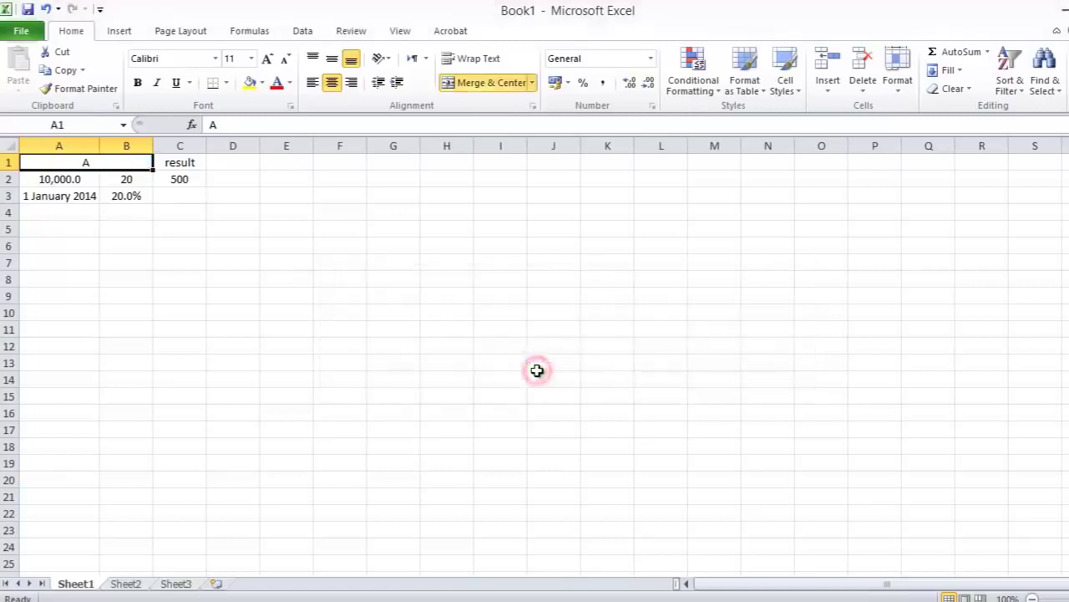
# Unmerge the header cell A1 by turning off Merge cells in its alignment settings
pyautogui.click(194, 273)
pyautogui.click(78, 167)
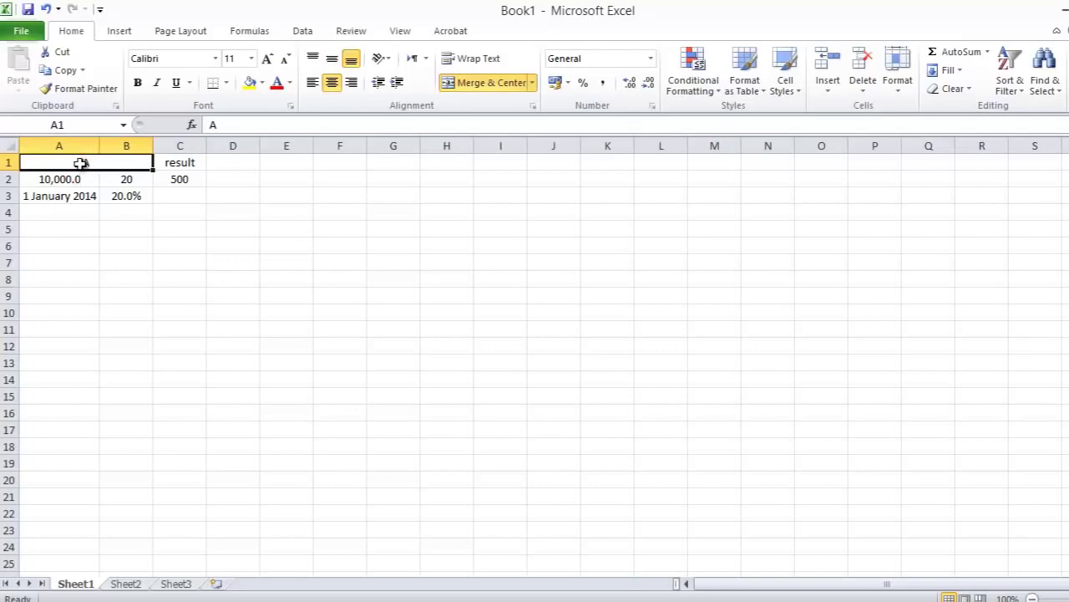
pyautogui.rightClick(84, 167)
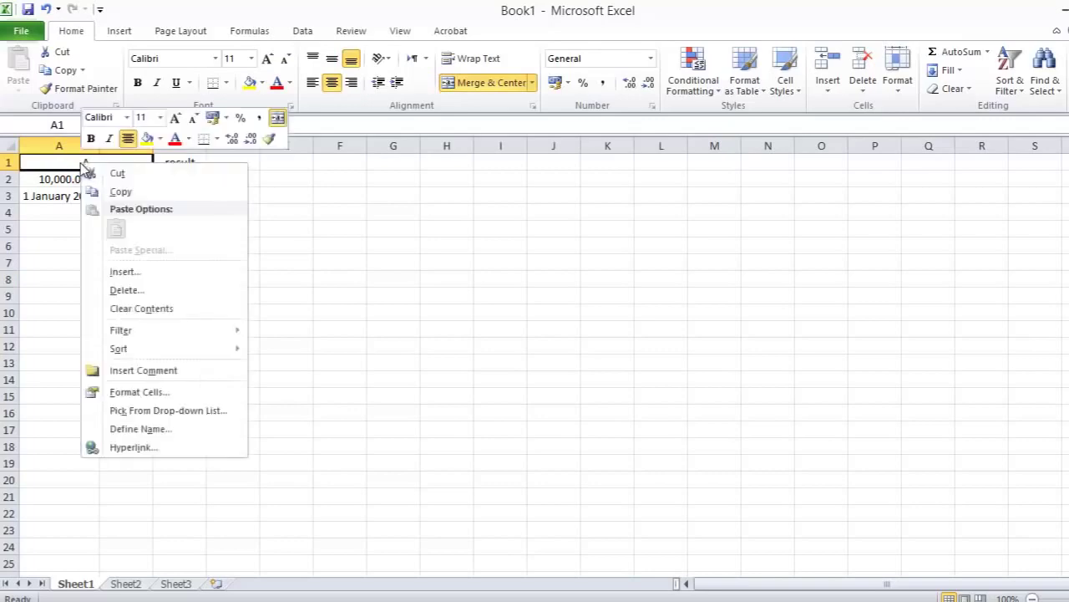
pyautogui.click(172, 393)
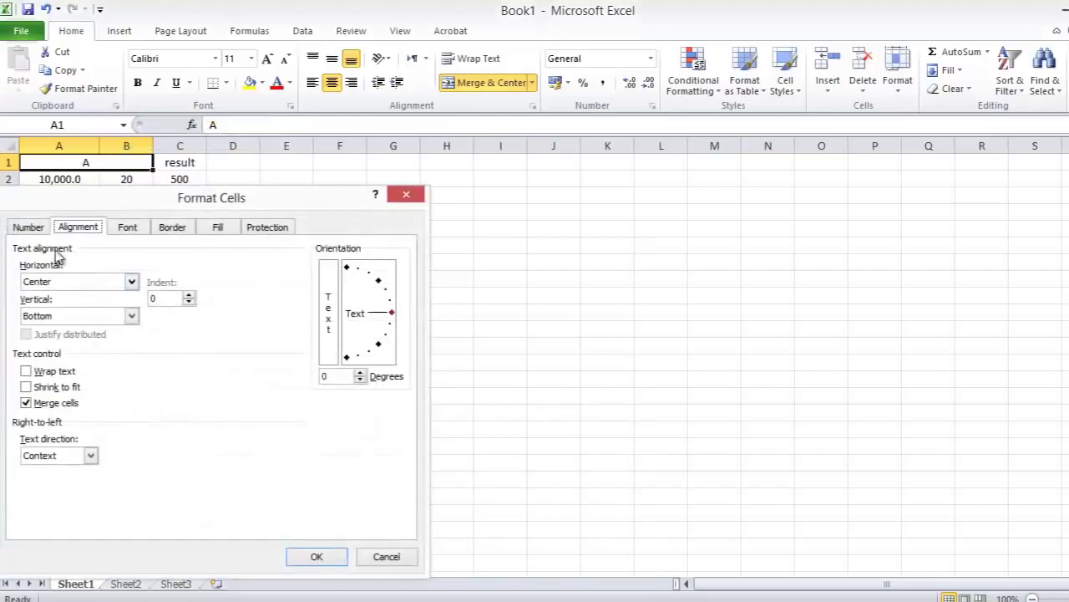
pyautogui.click(55, 403)
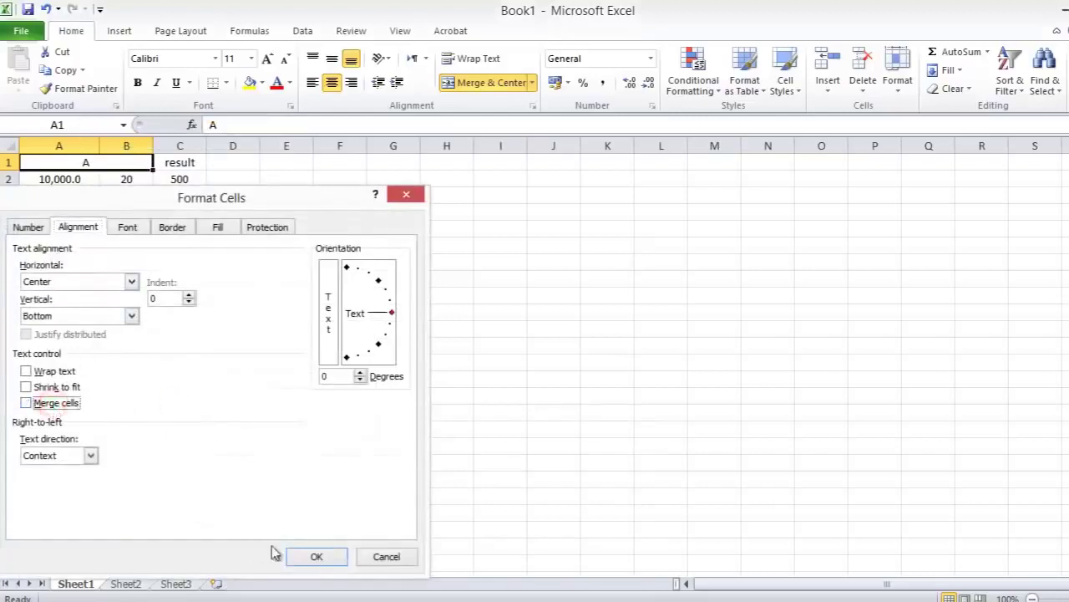
pyautogui.click(306, 553)
# Apply Merge & Center to cells A1:B1
pyautogui.click(146, 381)
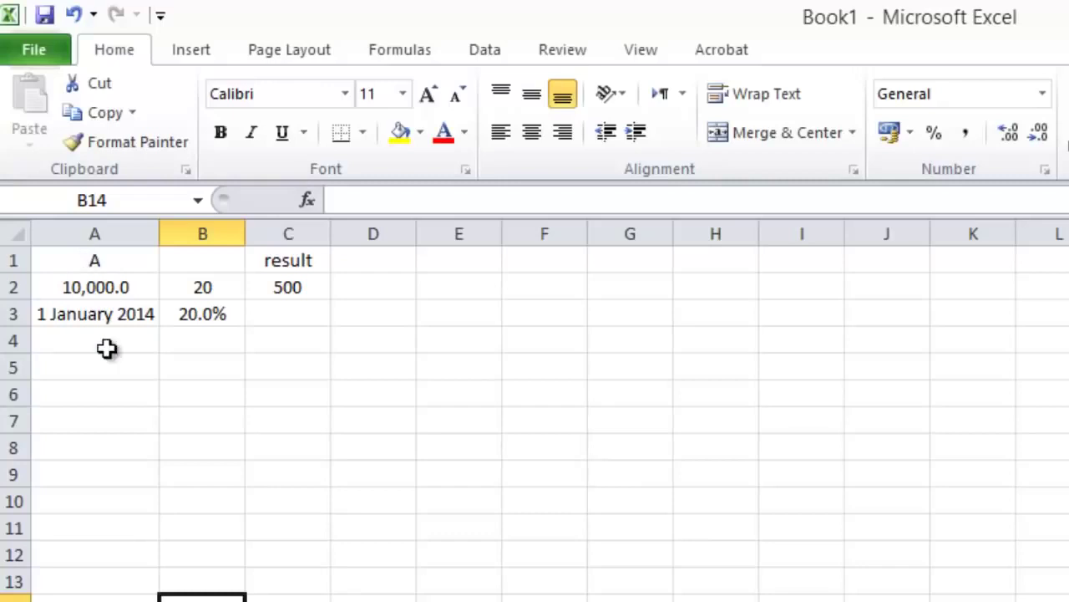
pyautogui.moveTo(95, 261); pyautogui.dragTo(213, 261)
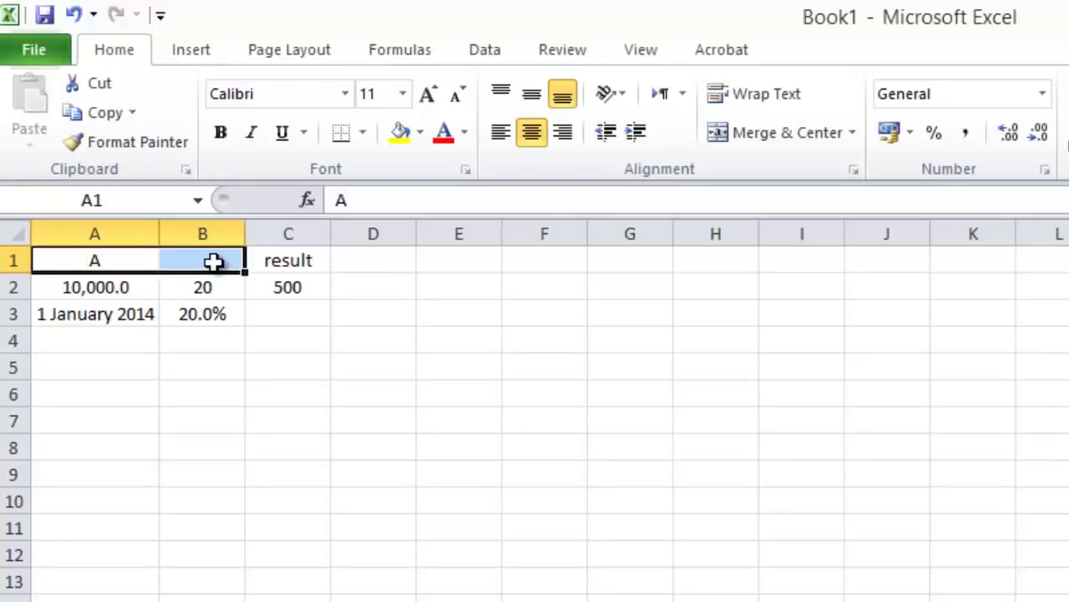
pyautogui.click(789, 131)
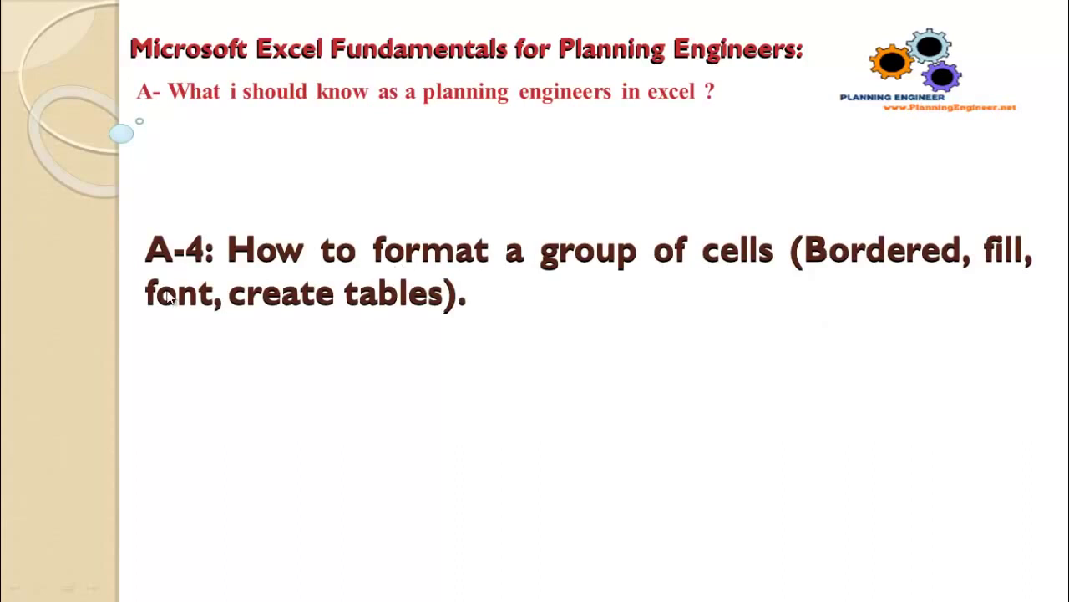
# Switch from the slides back to Excel and apply inside and outline borders to cells A1:C3
pyautogui.hotkey('alt', 'Tab')
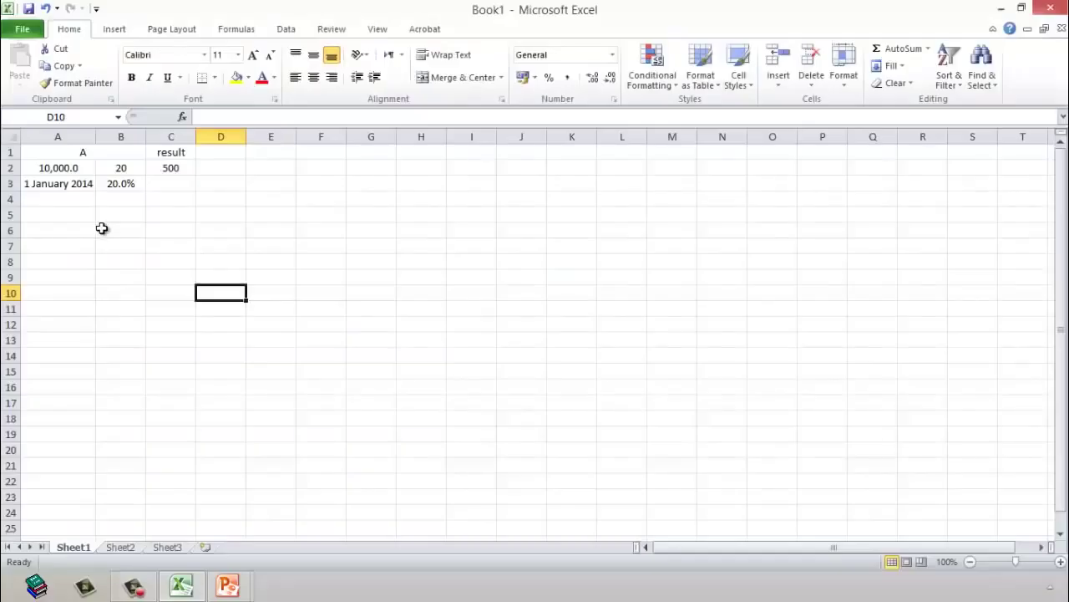
pyautogui.moveTo(74, 153); pyautogui.dragTo(180, 185)
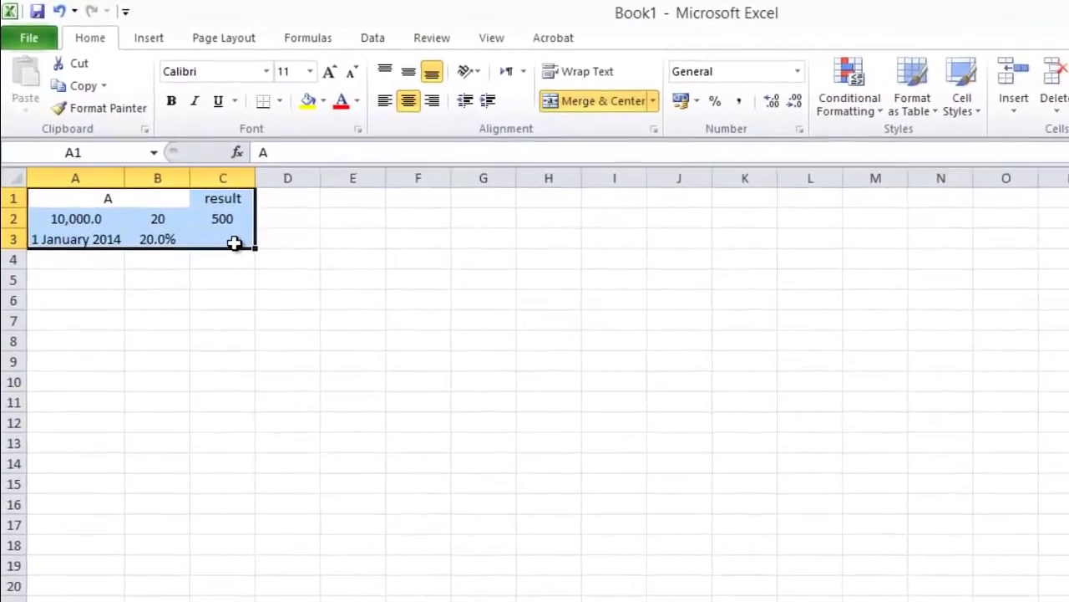
pyautogui.rightClick(211, 223)
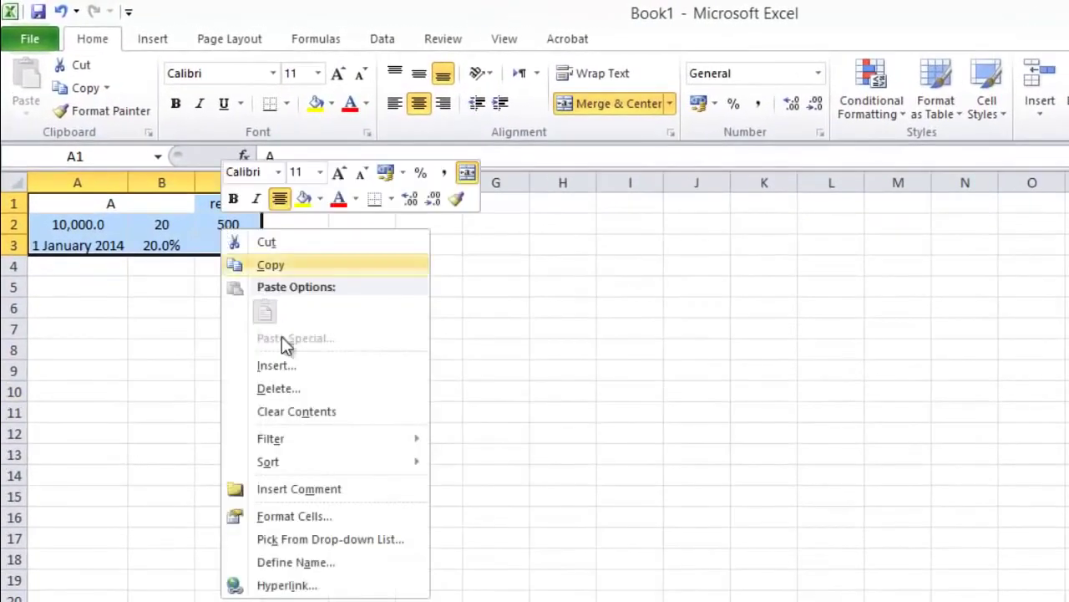
pyautogui.click(326, 522)
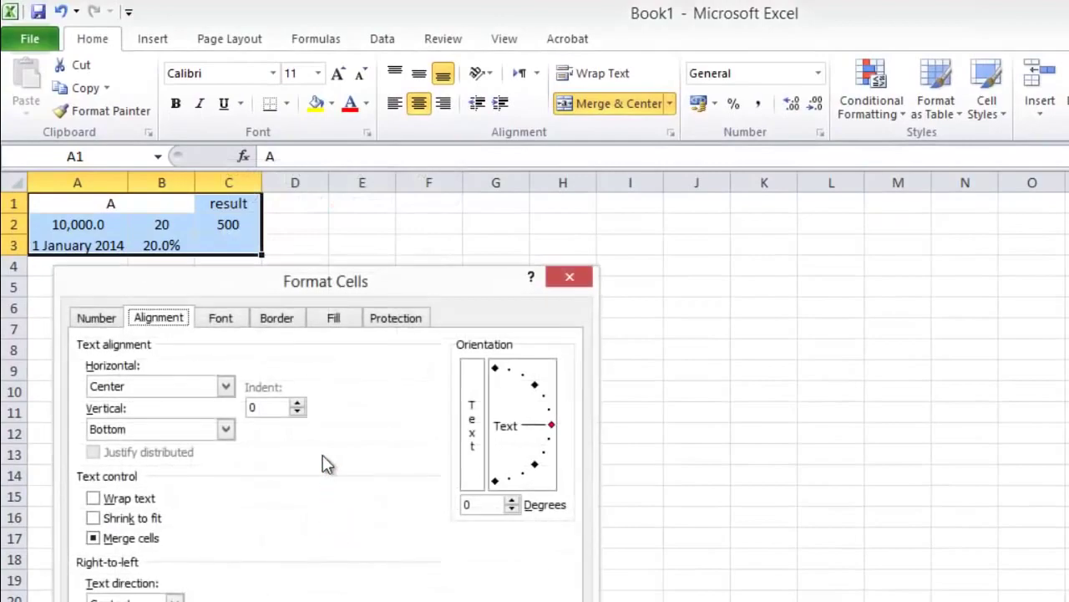
pyautogui.click(282, 319)
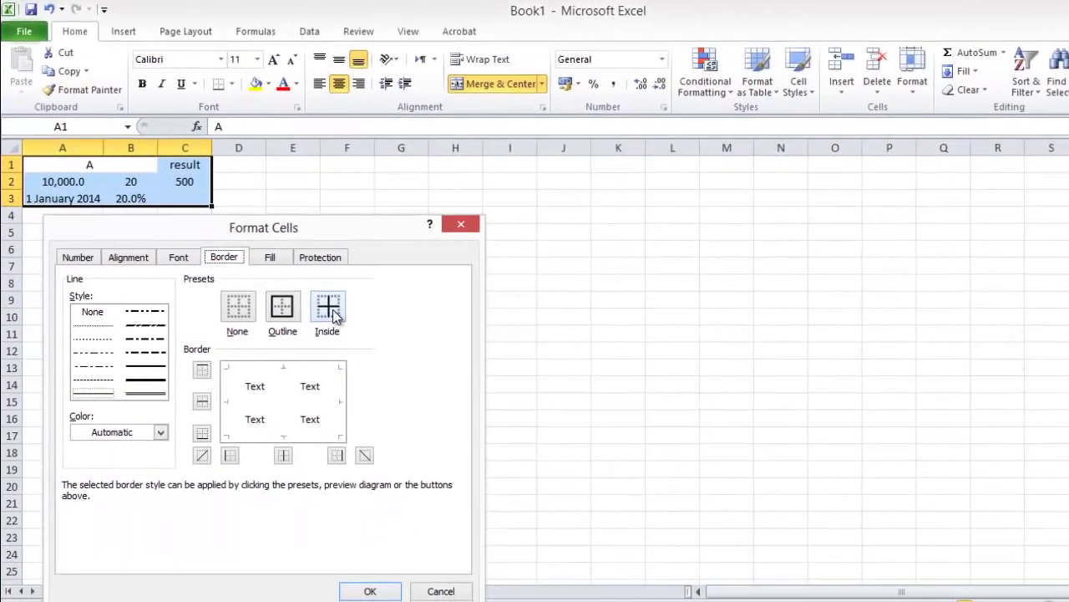
pyautogui.click(331, 309)
pyautogui.click(282, 306)
pyautogui.click(368, 590)
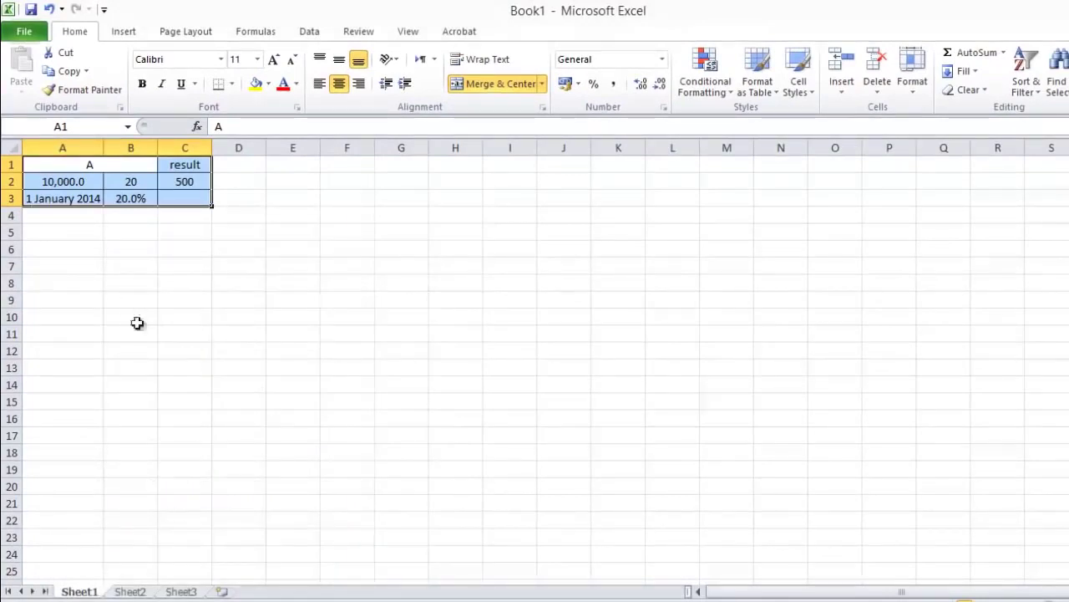
pyautogui.click(161, 315)
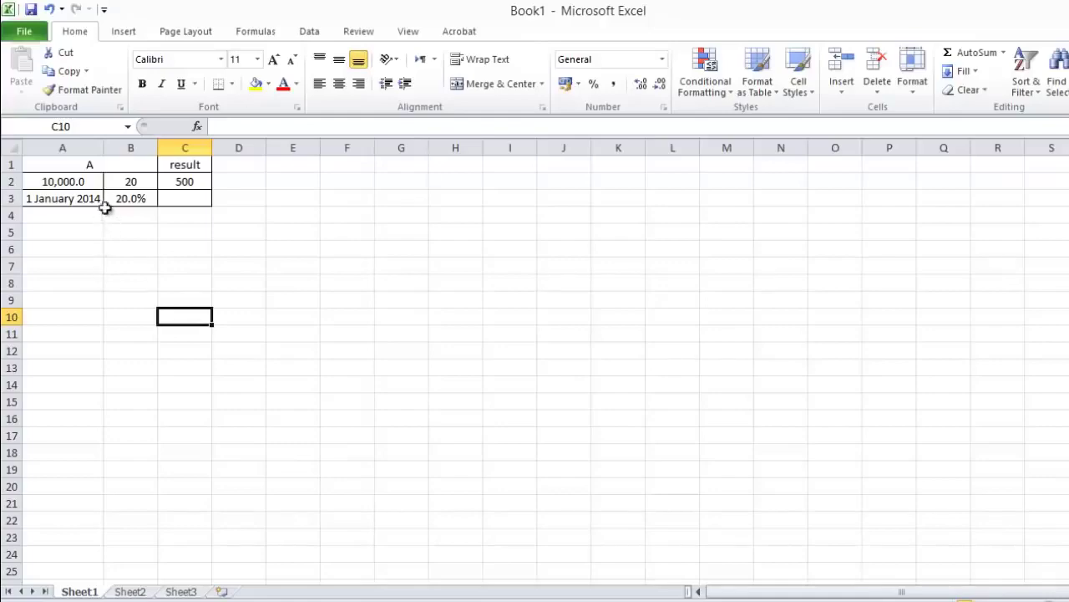
# Fill the header cells A1:C1 with yellow
pyautogui.click(77, 164)
pyautogui.moveTo(77, 164); pyautogui.dragTo(191, 169)
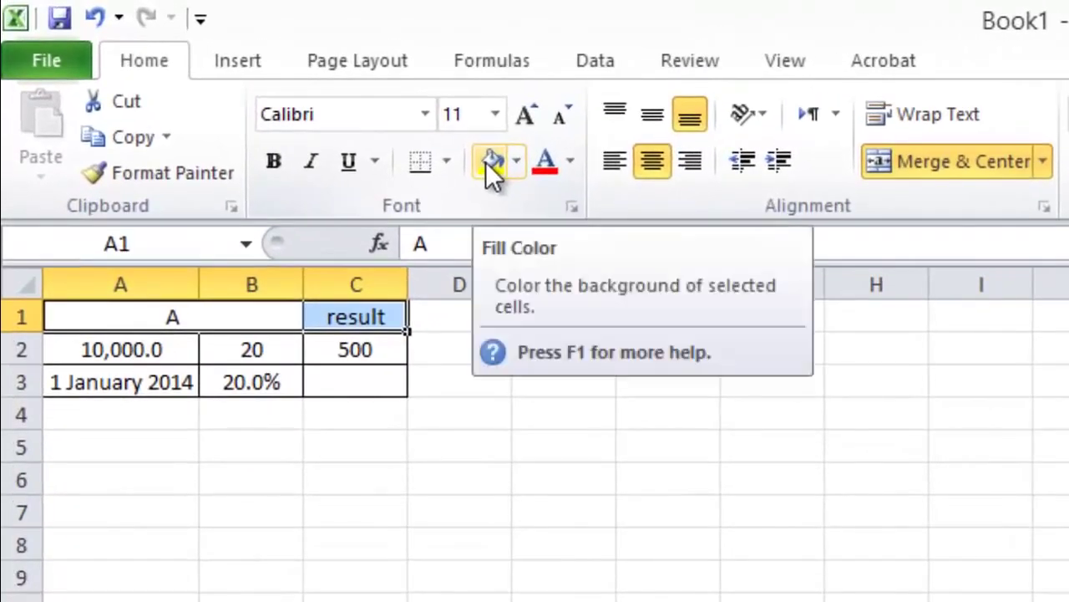
pyautogui.click(492, 162)
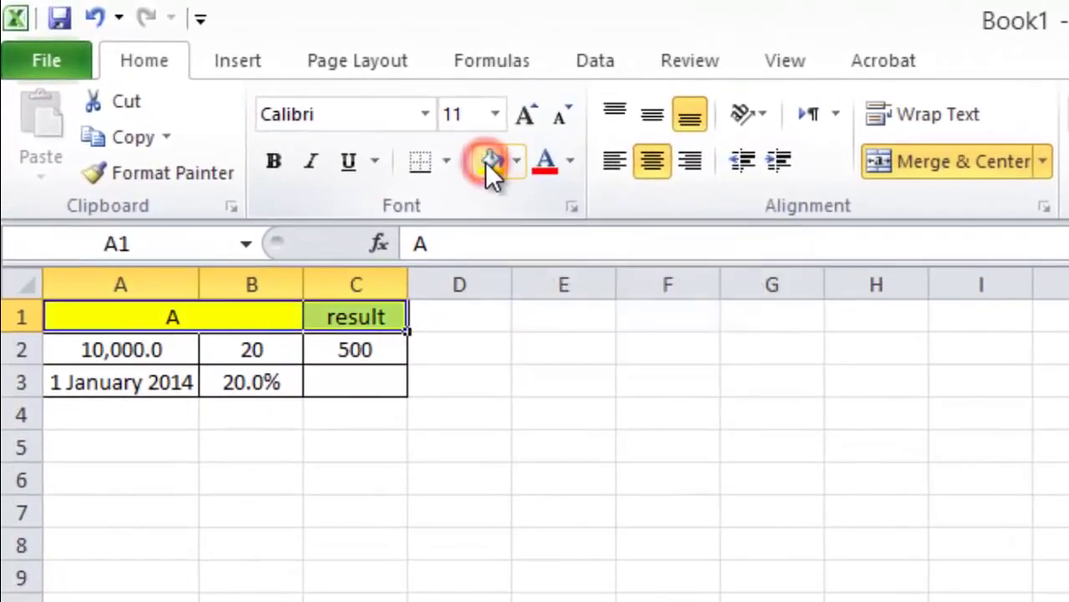
pyautogui.click(162, 581)
pyautogui.moveTo(119, 320); pyautogui.dragTo(334, 322)
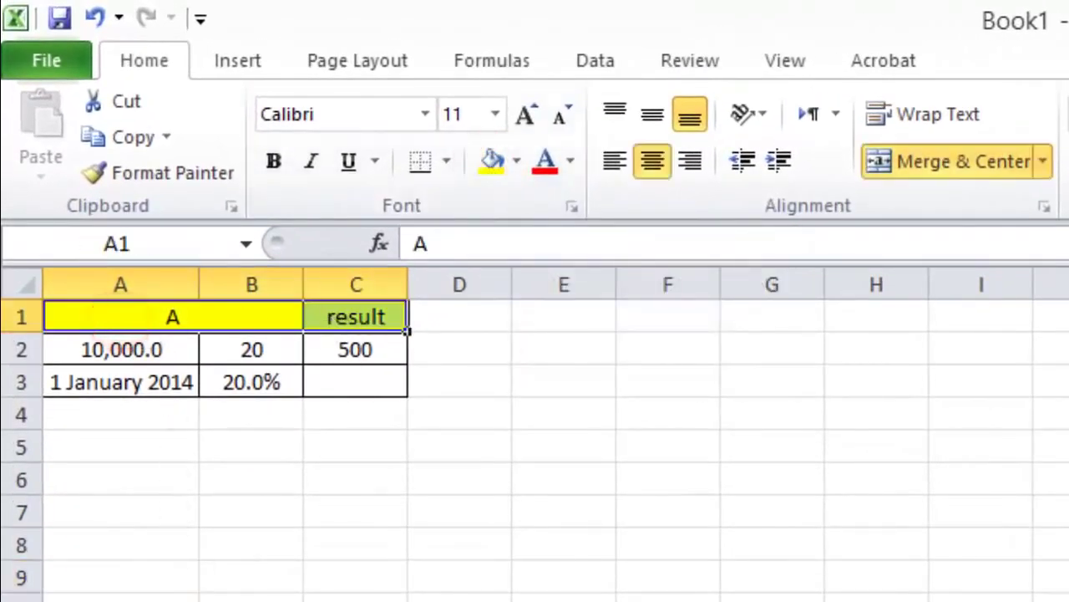
pyautogui.click(117, 595)
pyautogui.click(142, 318)
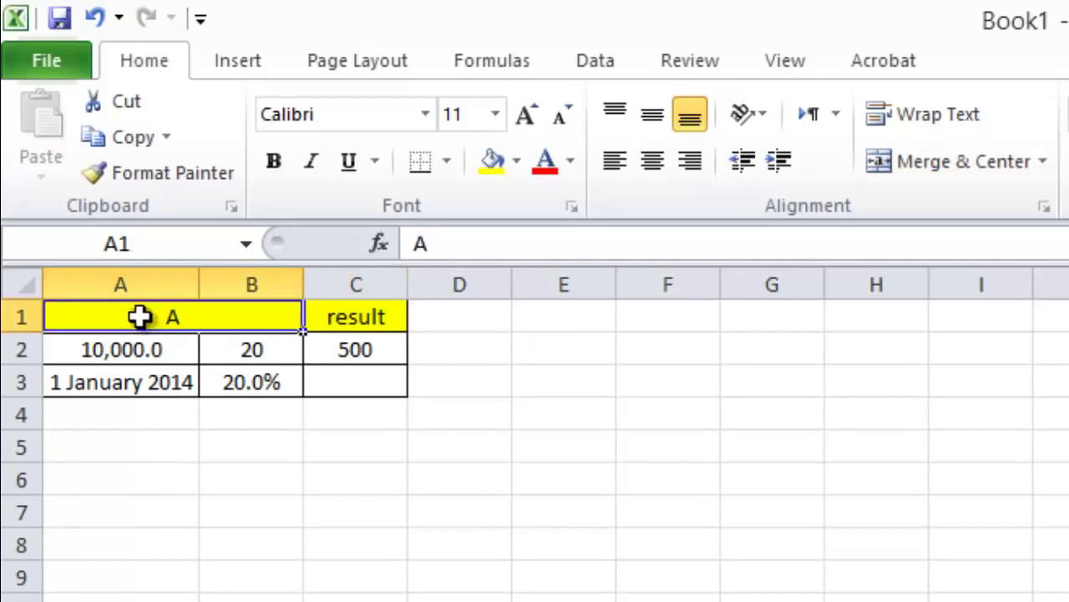
pyautogui.click(389, 317)
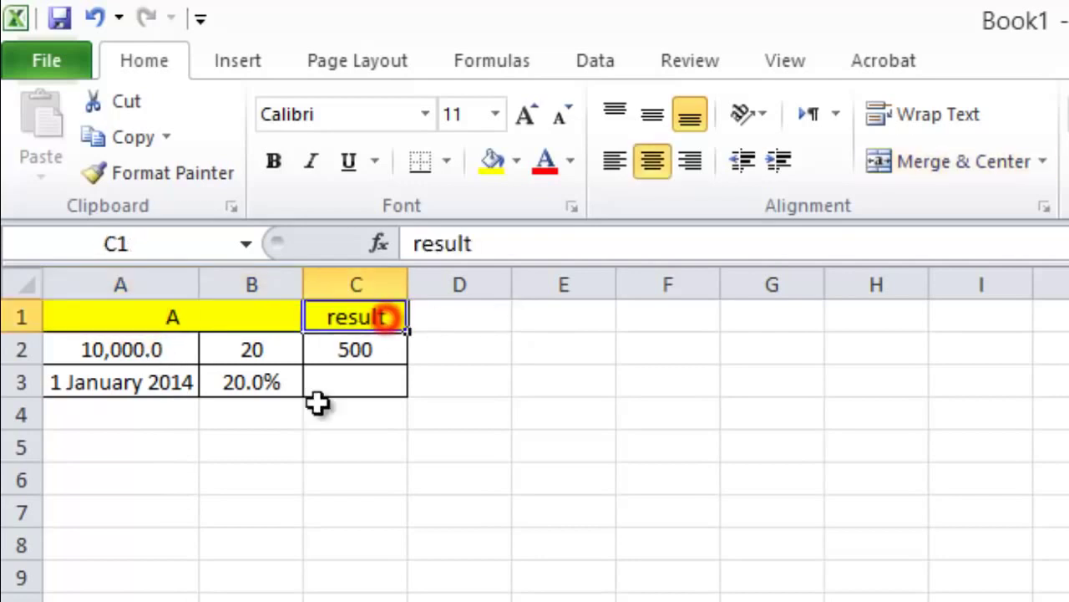
# Enter 500 in cell C3
pyautogui.click(368, 346)
pyautogui.click(362, 379)
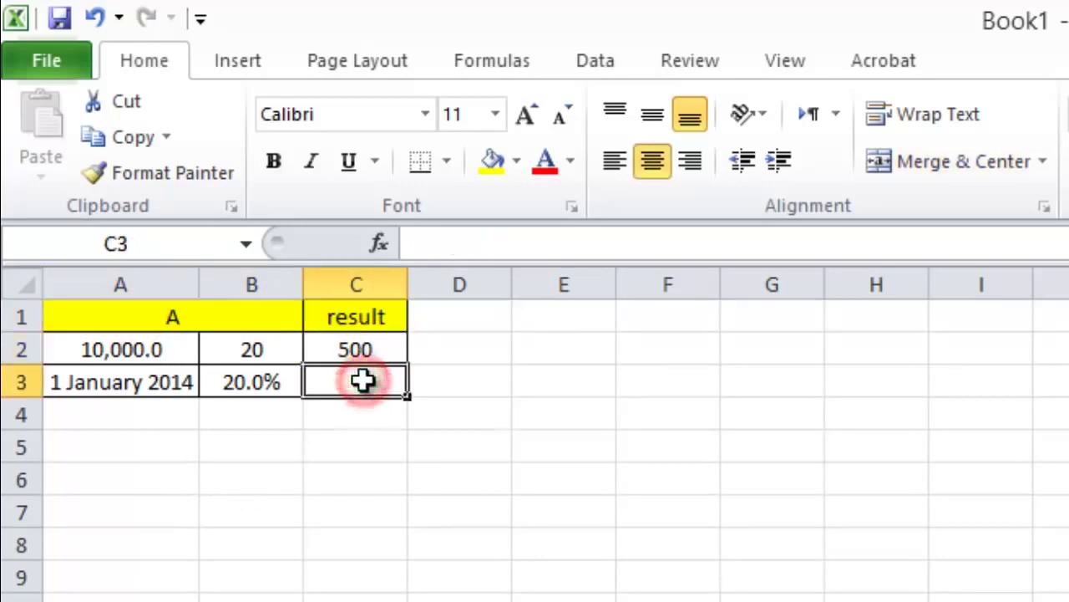
pyautogui.write('500')
pyautogui.press('Return')
pyautogui.click(363, 381)
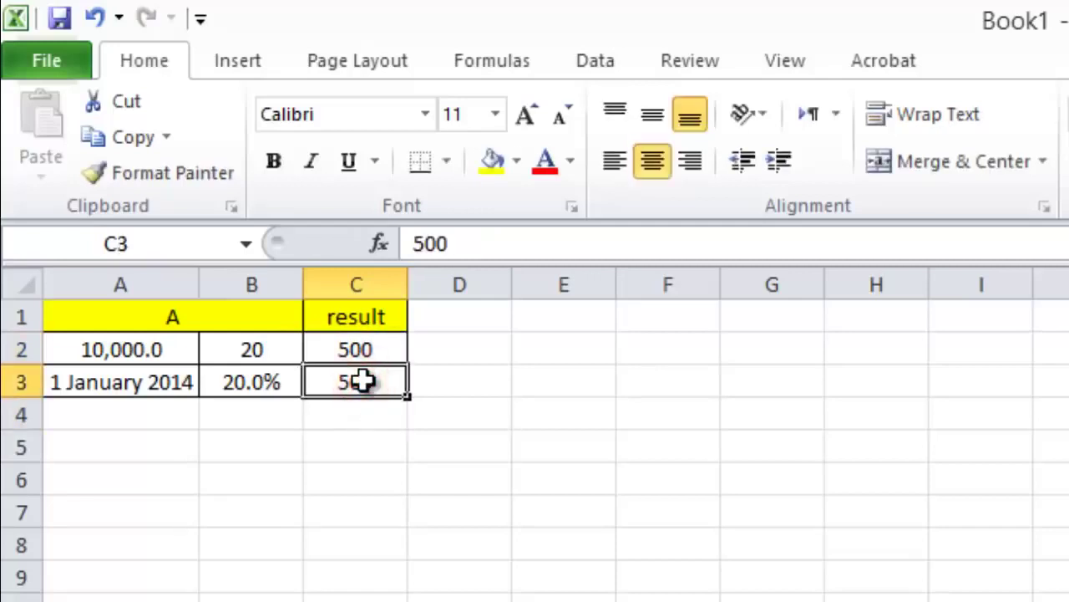
pyautogui.click(285, 439)
# Replace the date in cell A3 with 50
pyautogui.click(144, 381)
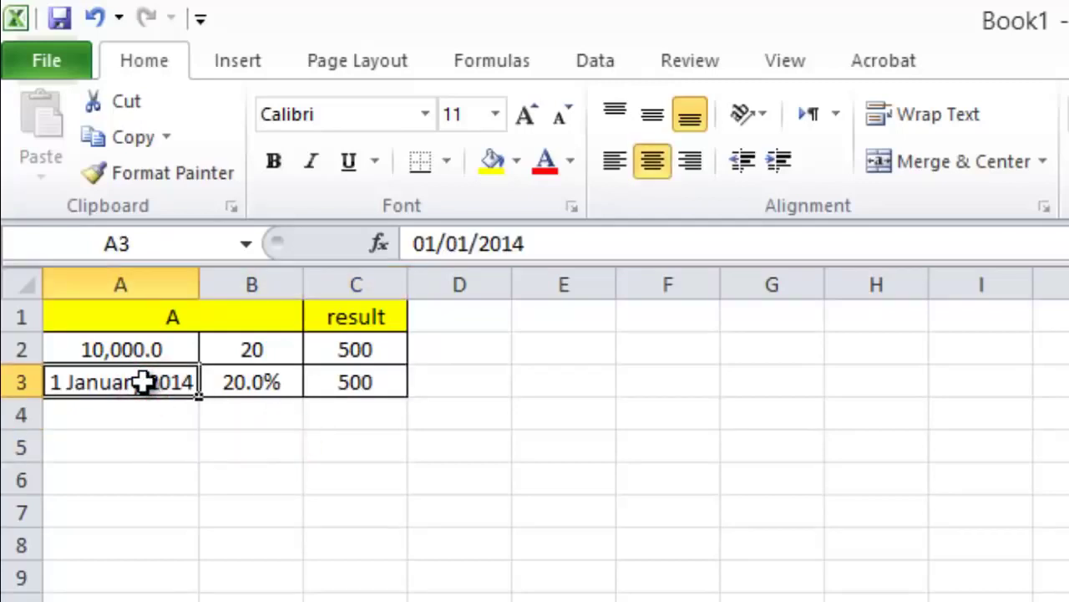
pyautogui.write('50')
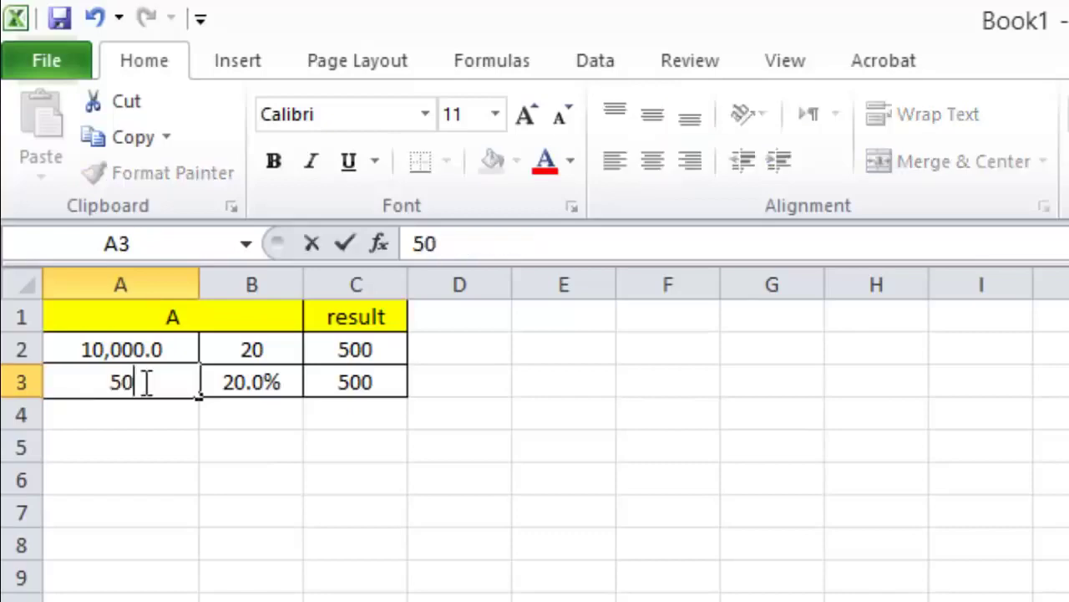
pyautogui.press('Return')
# Change the format of cell A3 from Date to Number
pyautogui.click(144, 381)
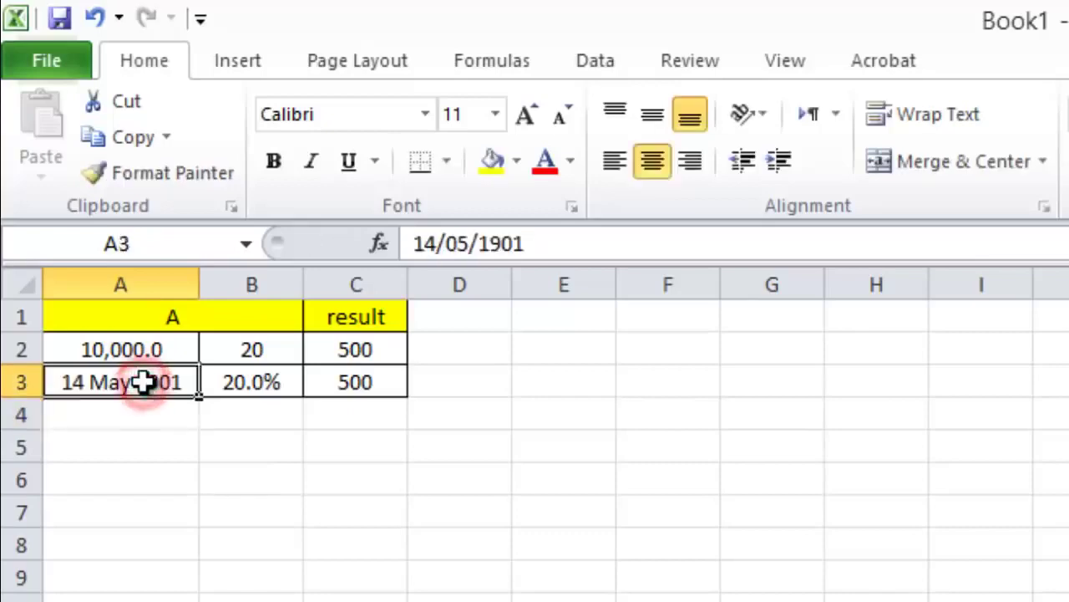
pyautogui.rightClick(144, 381)
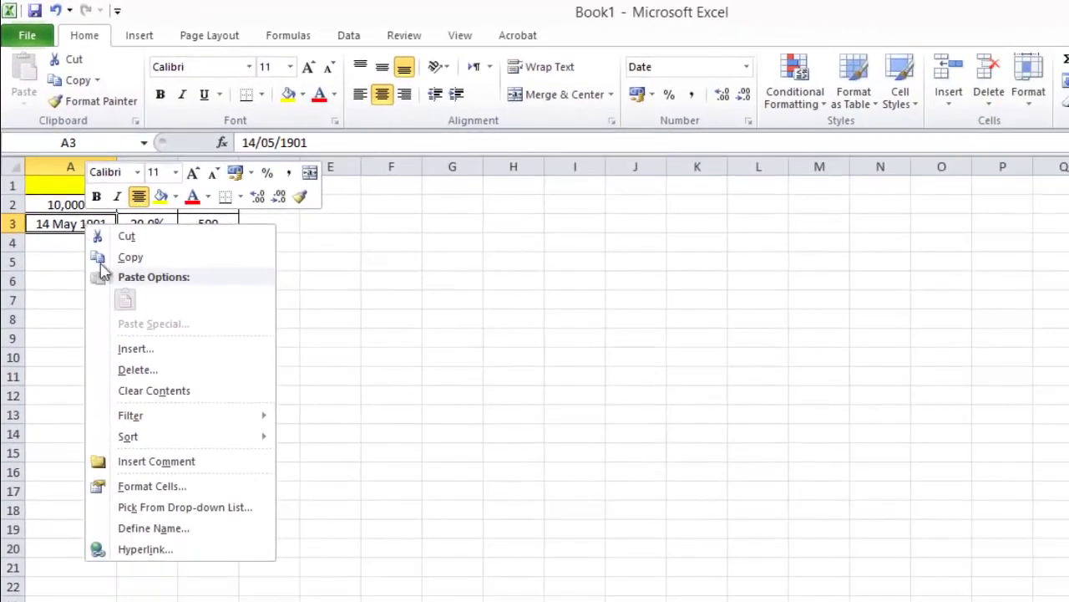
pyautogui.click(146, 518)
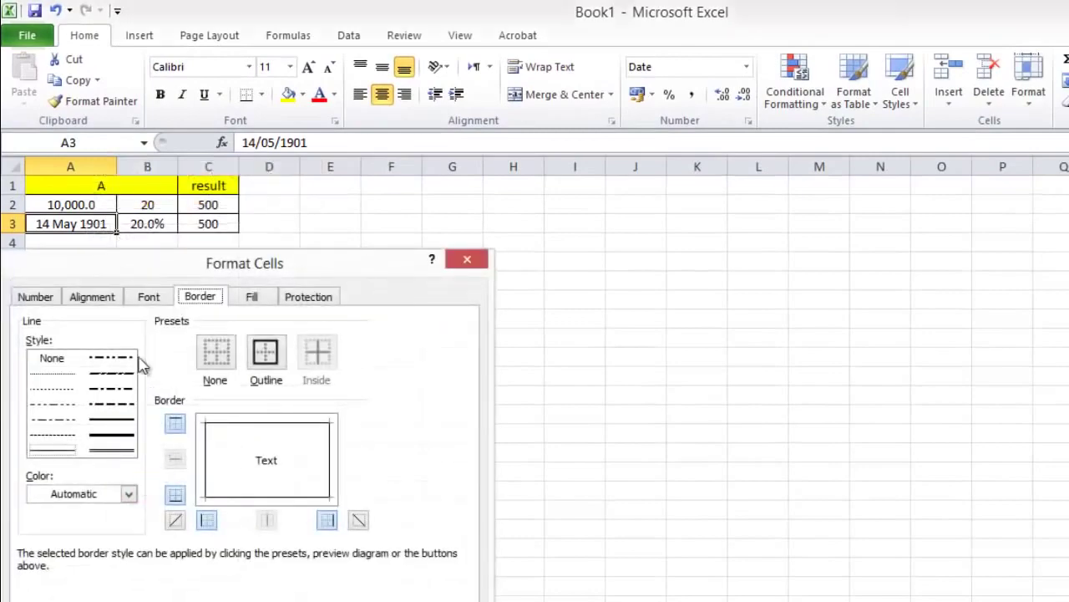
pyautogui.click(38, 297)
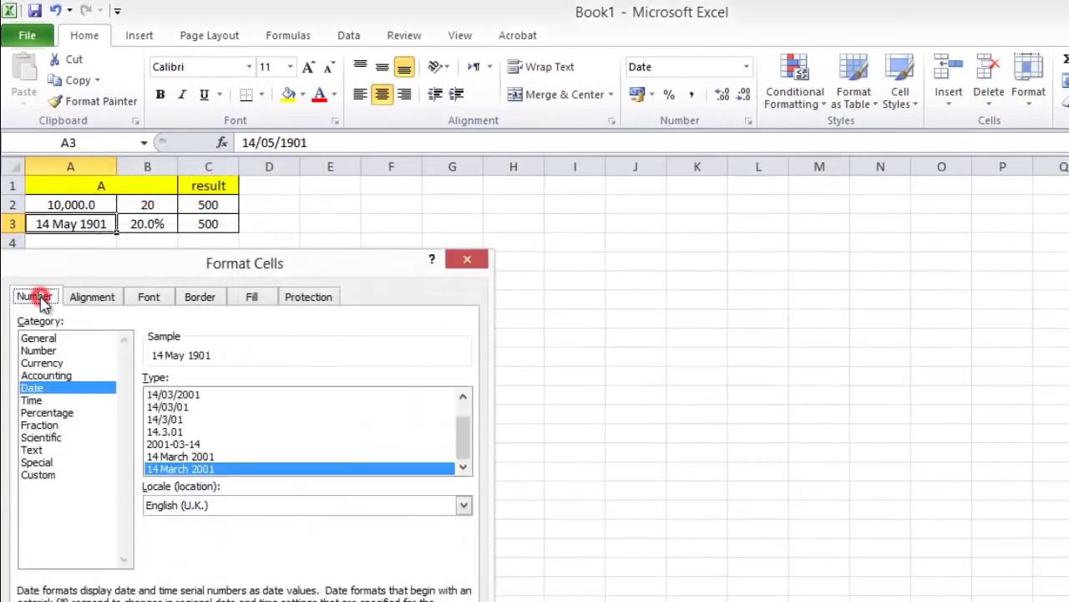
pyautogui.click(35, 350)
pyautogui.press('Return')
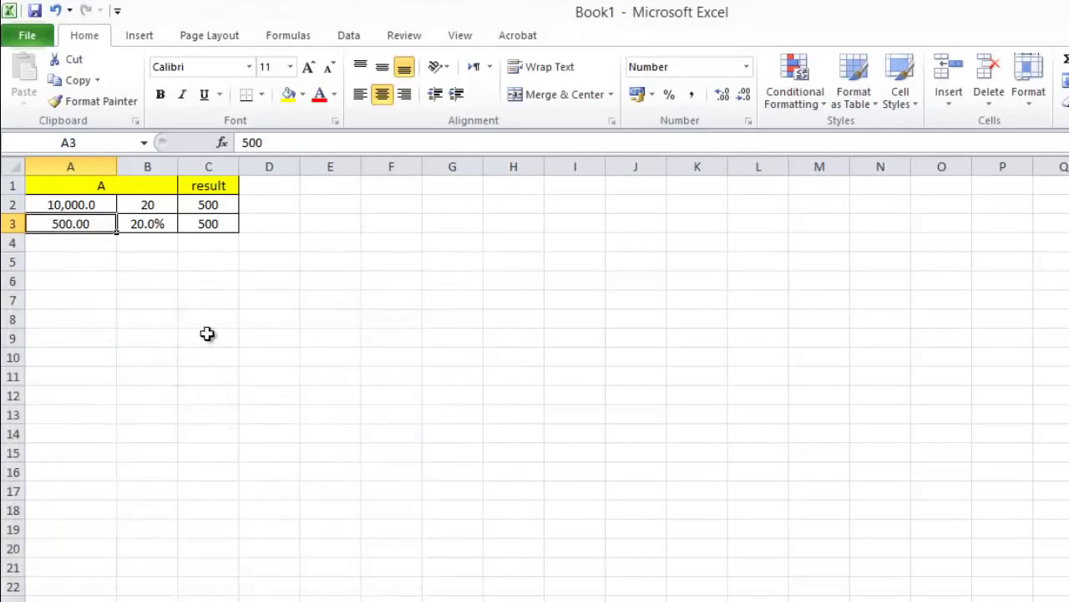
# Replace the value in cell C3 with the formula =B3*A3
pyautogui.click(211, 223)
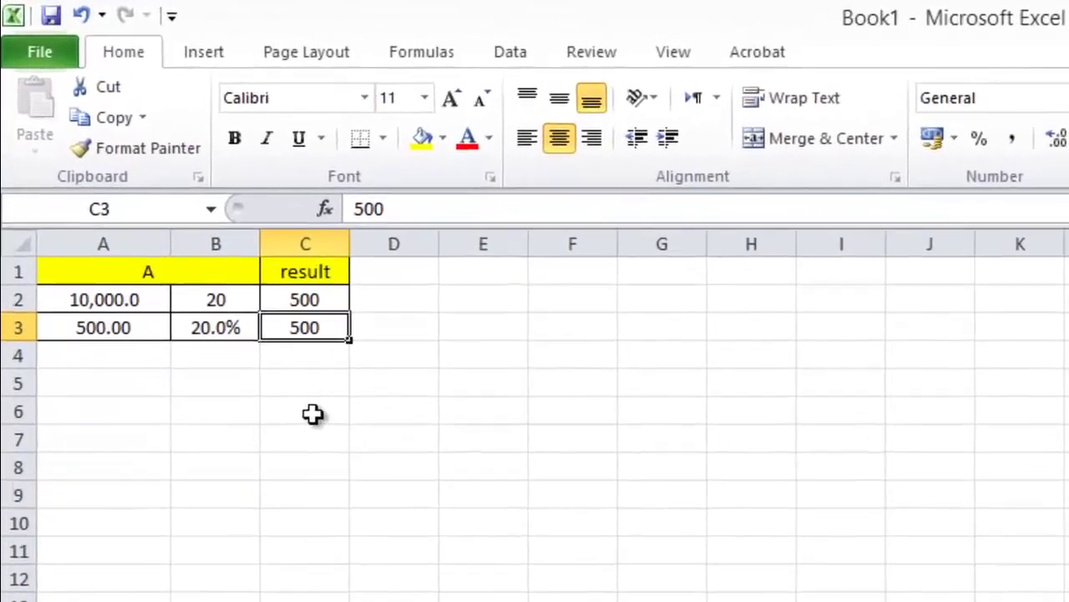
pyautogui.write('=')
pyautogui.press('Left')
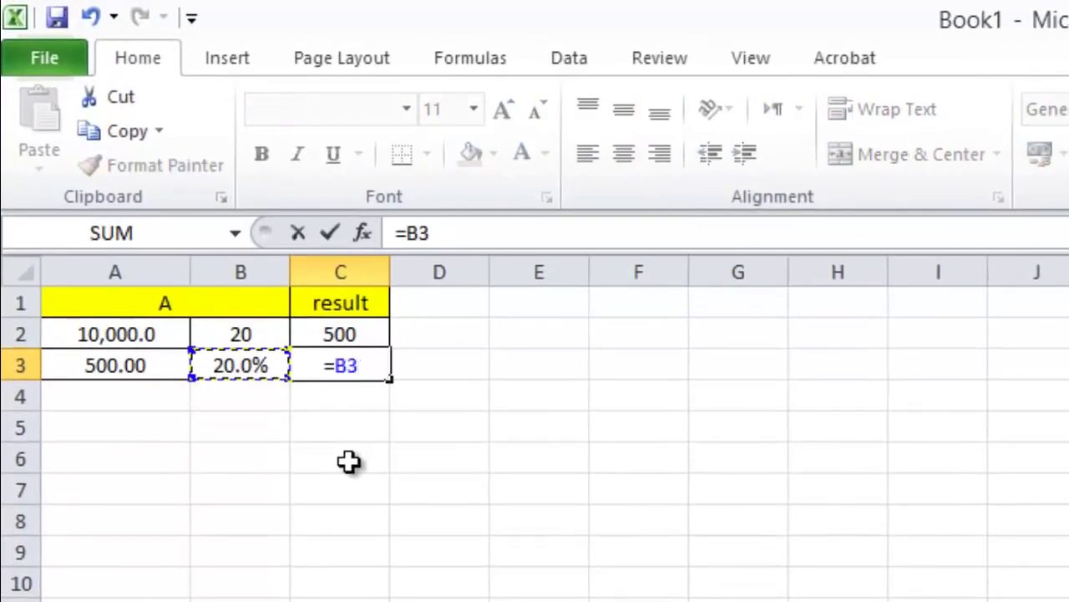
pyautogui.write('*')
pyautogui.press('Left')
pyautogui.press('Left')
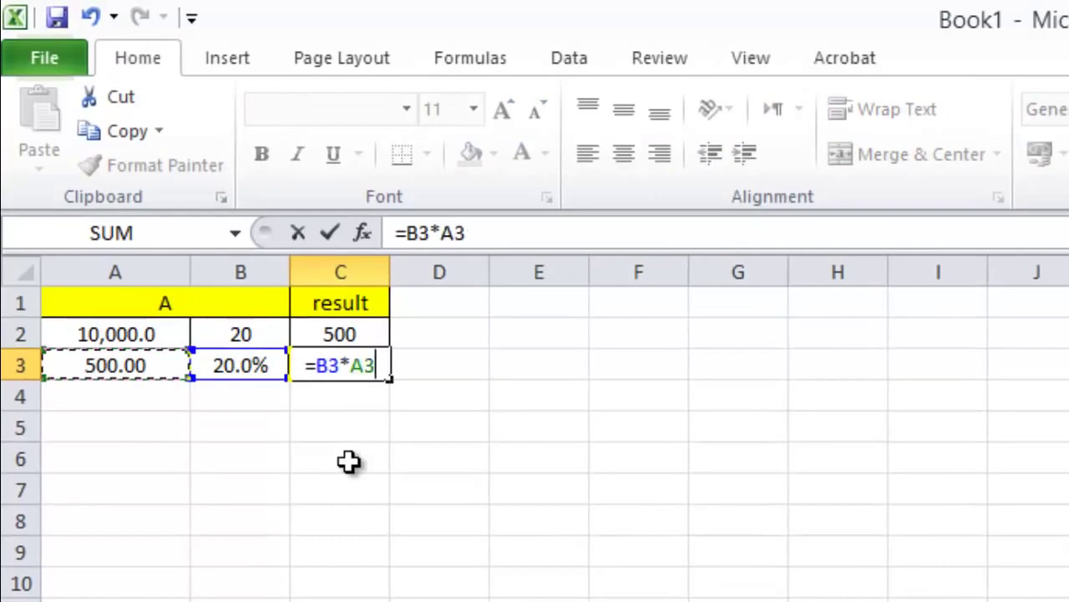
pyautogui.press('Return')
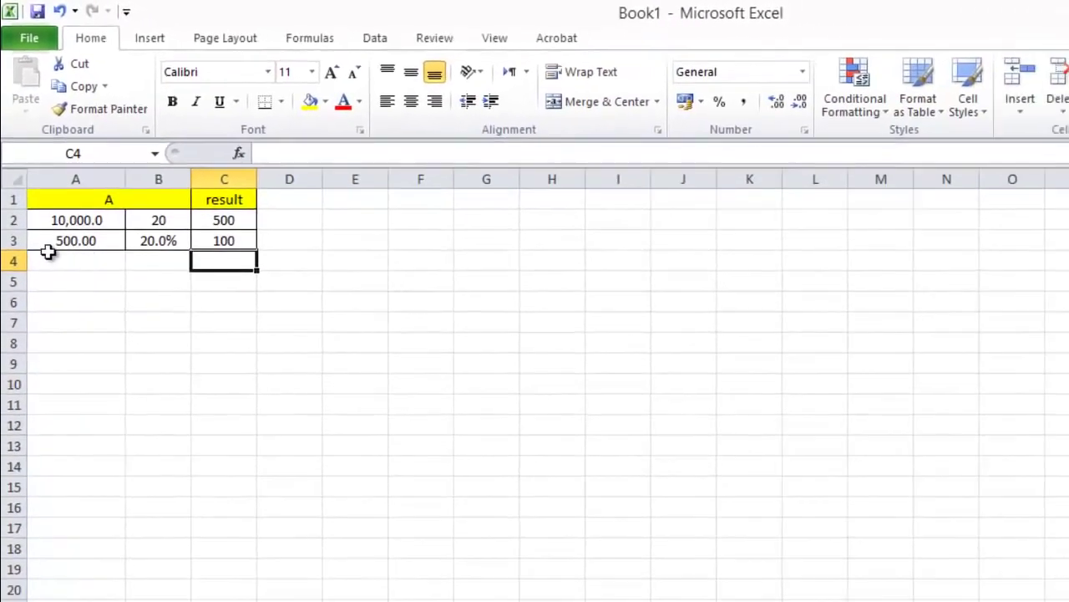
# Insert a blank row above row 3 and a blank column before the result column C
pyautogui.click(20, 361)
pyautogui.rightClick(15, 242)
pyautogui.click(87, 377)
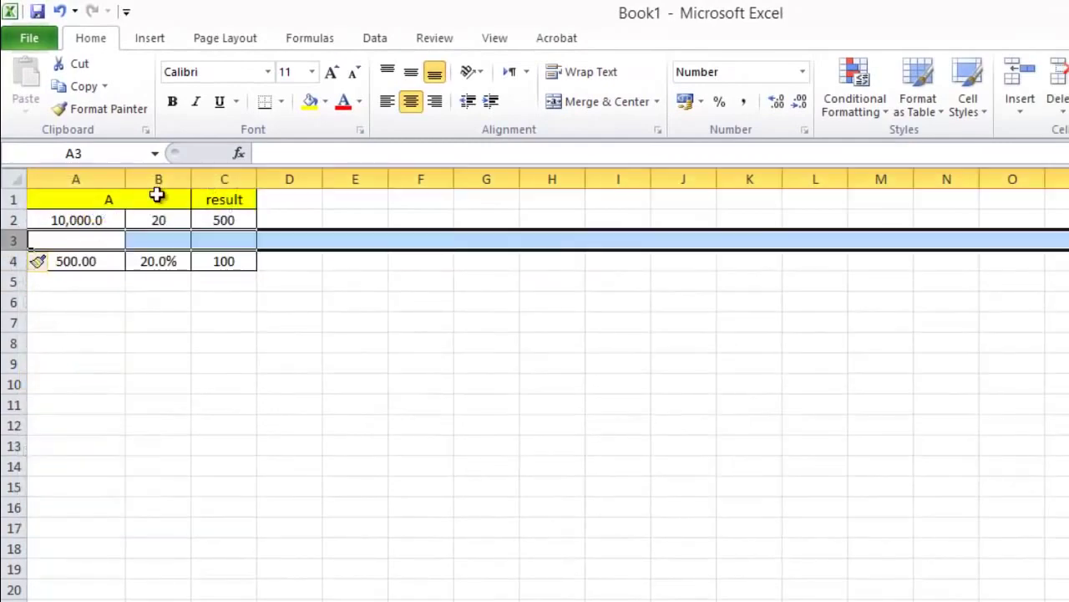
pyautogui.rightClick(230, 179)
pyautogui.click(303, 313)
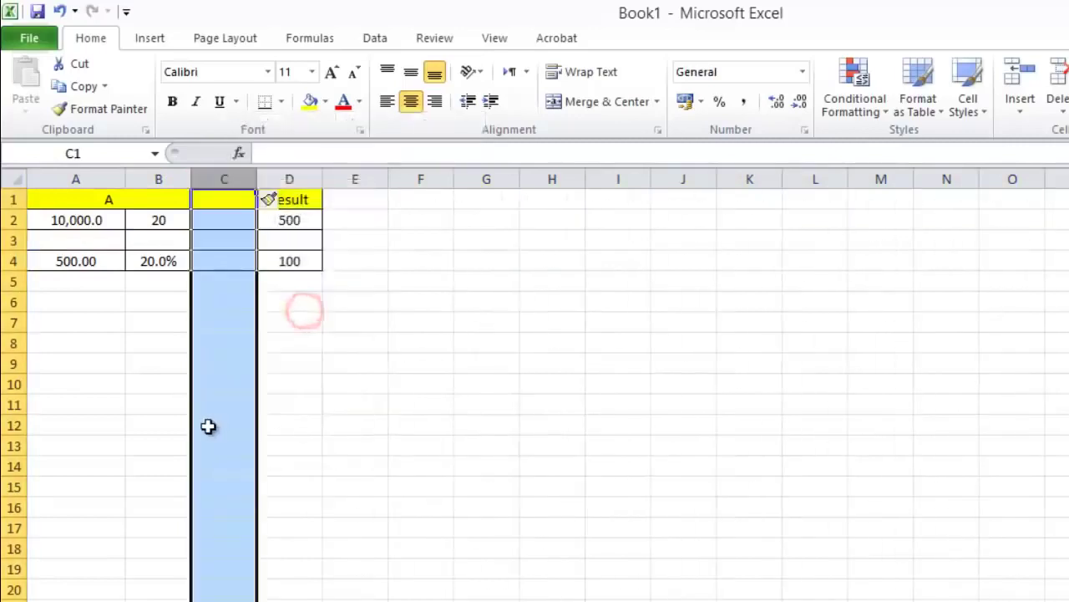
pyautogui.click(210, 424)
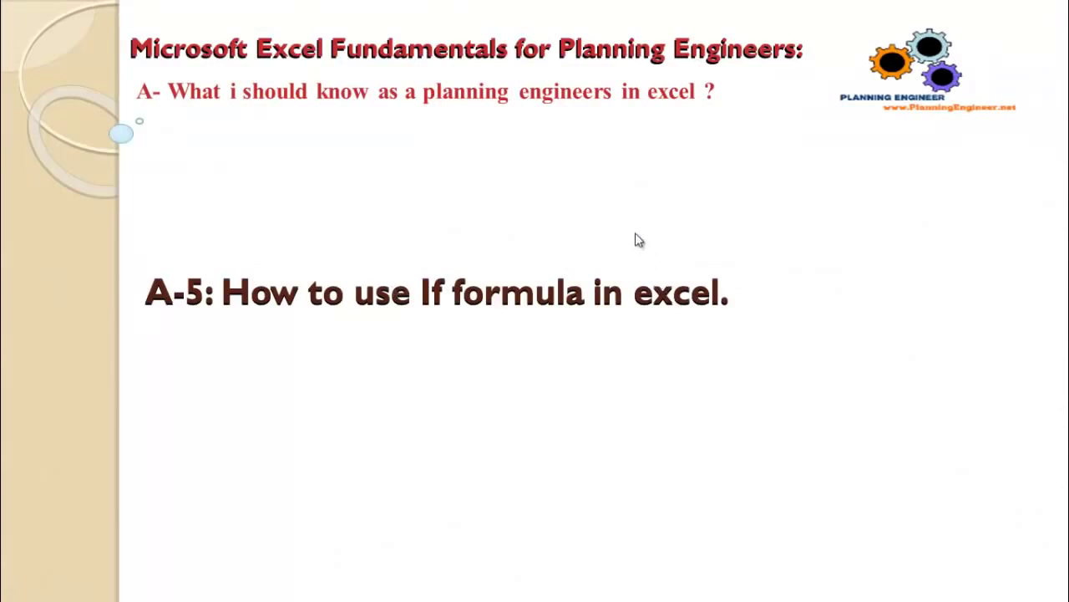
# Switch from the slides back to Excel and widen column E to several times its width
pyautogui.hotkey('alt', 'Tab')
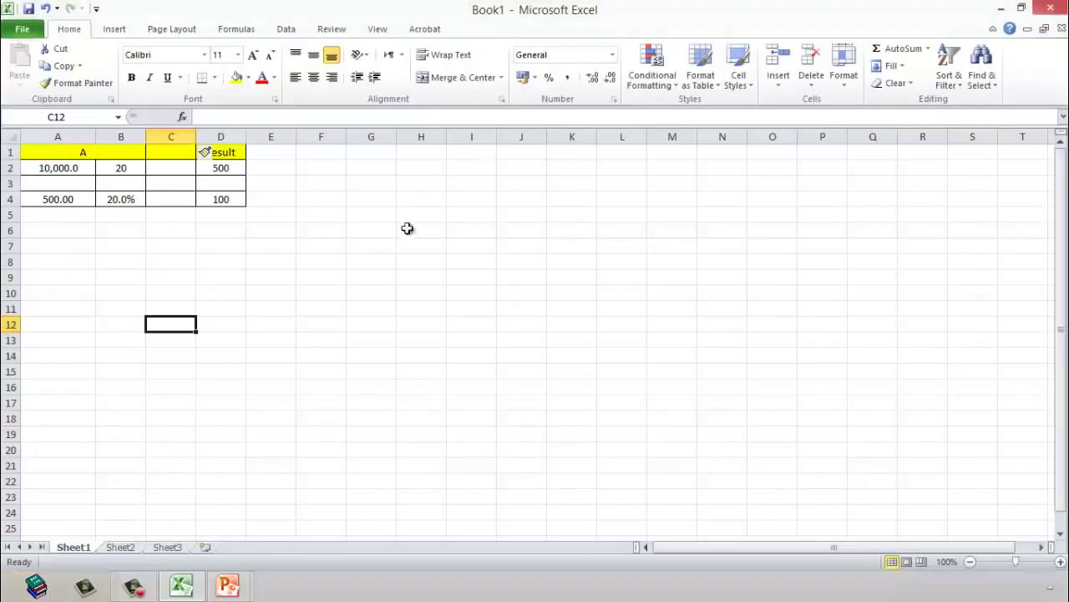
pyautogui.click(203, 246)
pyautogui.click(267, 166)
pyautogui.moveTo(297, 136); pyautogui.dragTo(565, 137)
pyautogui.click(376, 259)
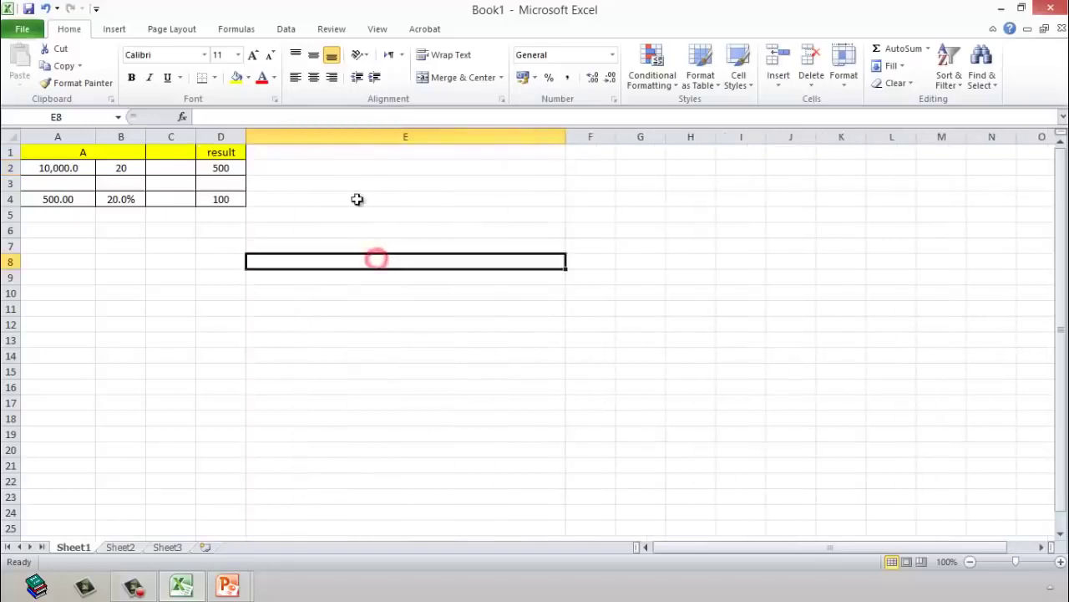
pyautogui.click(354, 168)
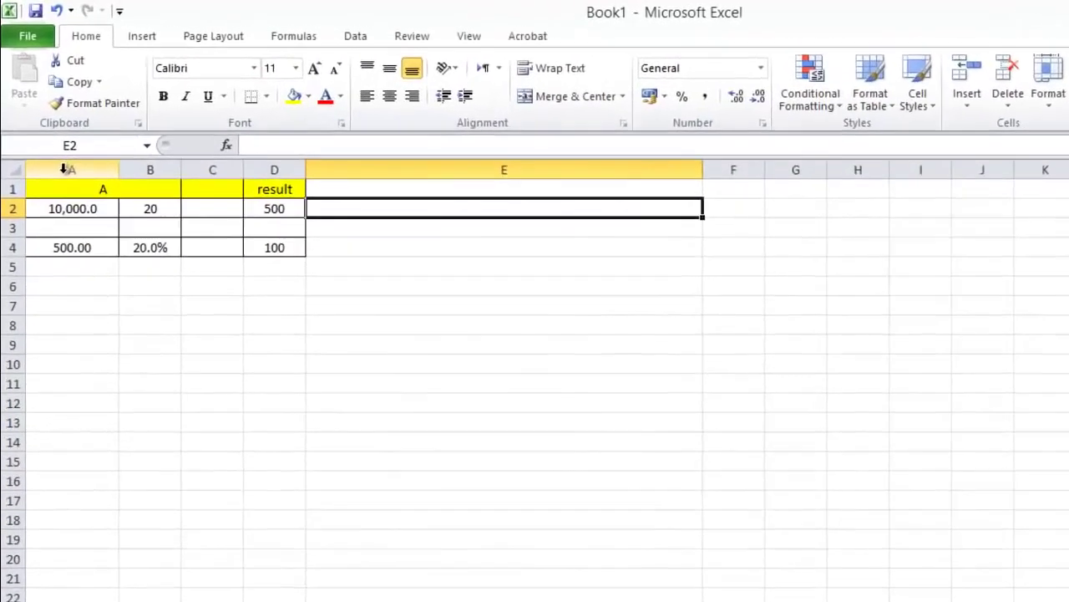
# Insert a blank column before column A
pyautogui.rightClick(50, 139)
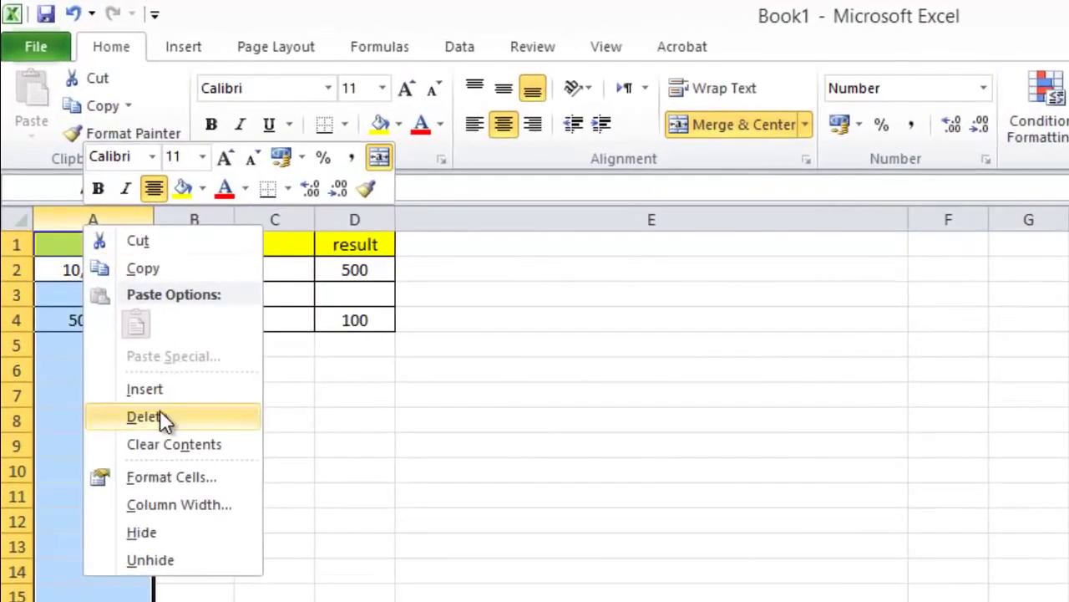
pyautogui.click(155, 387)
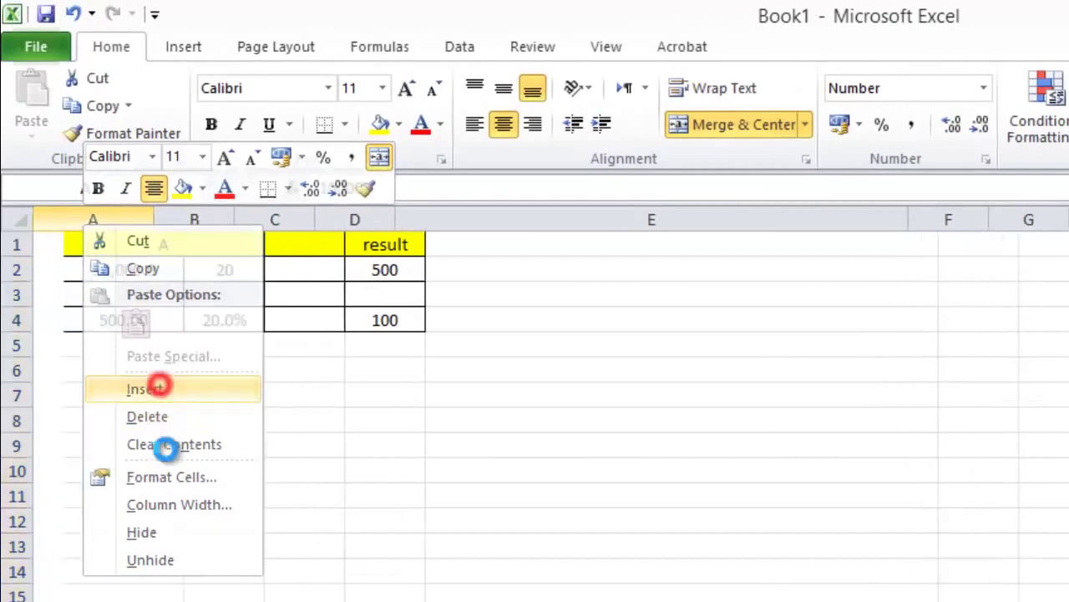
pyautogui.click(205, 487)
# Enter the labels Condition in A2 and Action in A3, and fit column A's width to the text
pyautogui.click(79, 279)
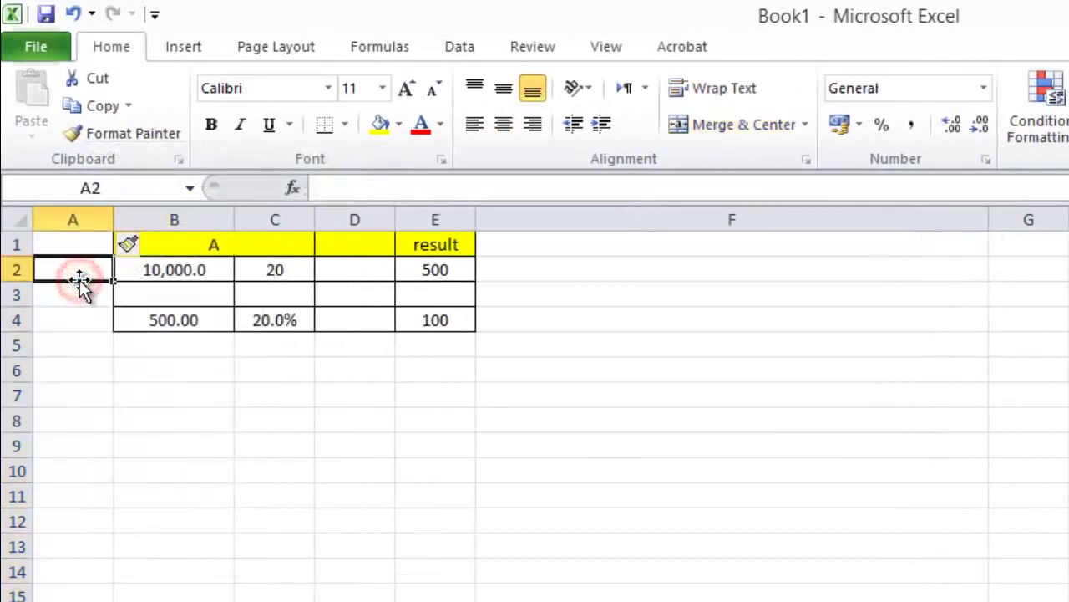
pyautogui.write('A')
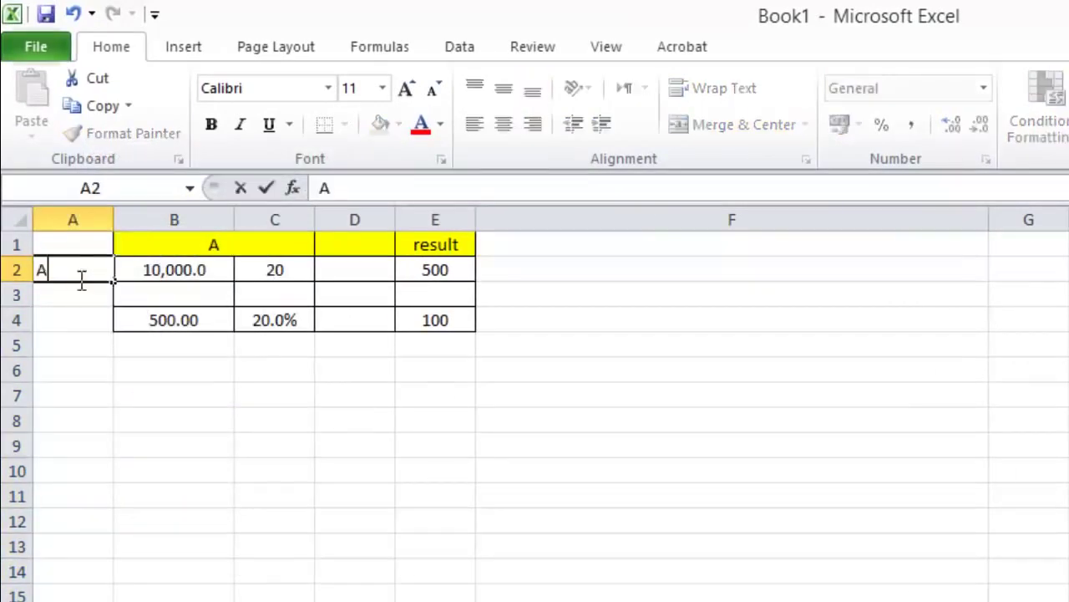
pyautogui.press('BackSpace')
pyautogui.write('Condition')
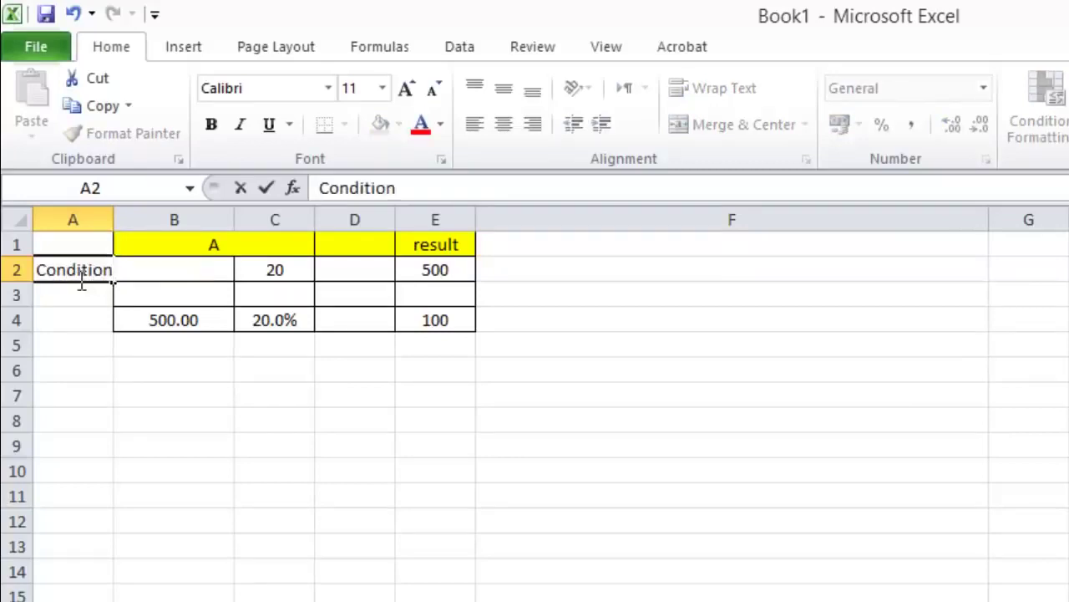
pyautogui.press('Return')
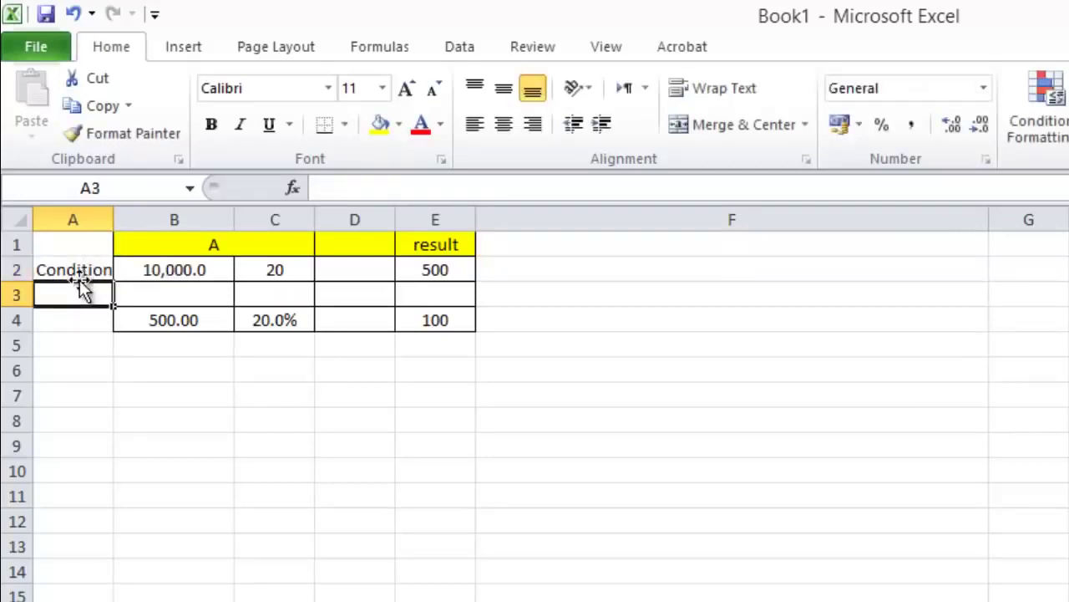
pyautogui.write('Ac')
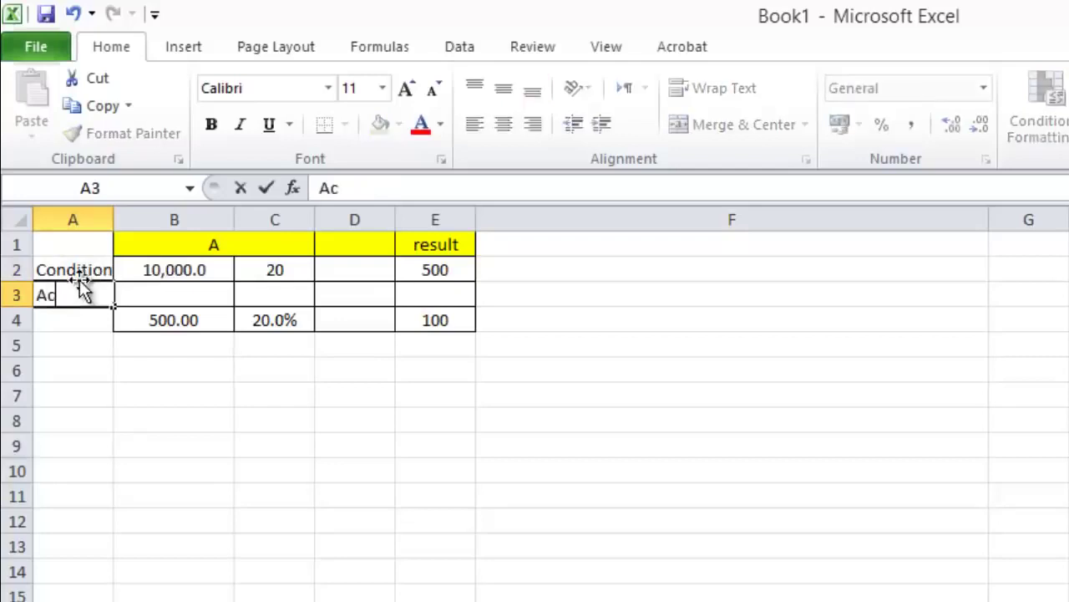
pyautogui.write('tion')
pyautogui.press('Return')
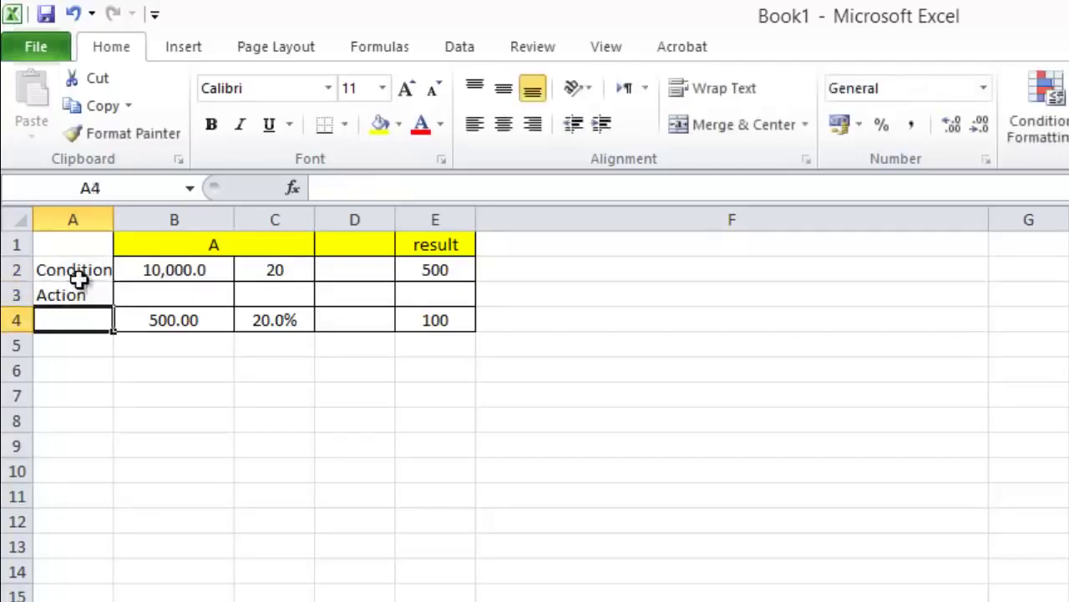
pyautogui.doubleClick(114, 216)
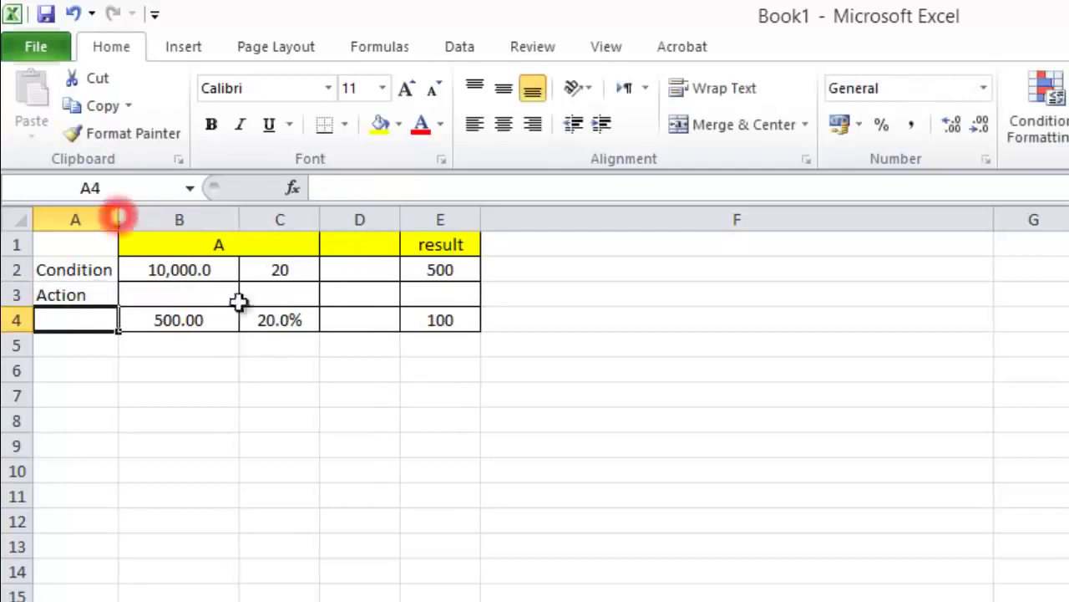
# Enter the formula =if(B2>2000,B3,B4) in cell F2
pyautogui.click(587, 267)
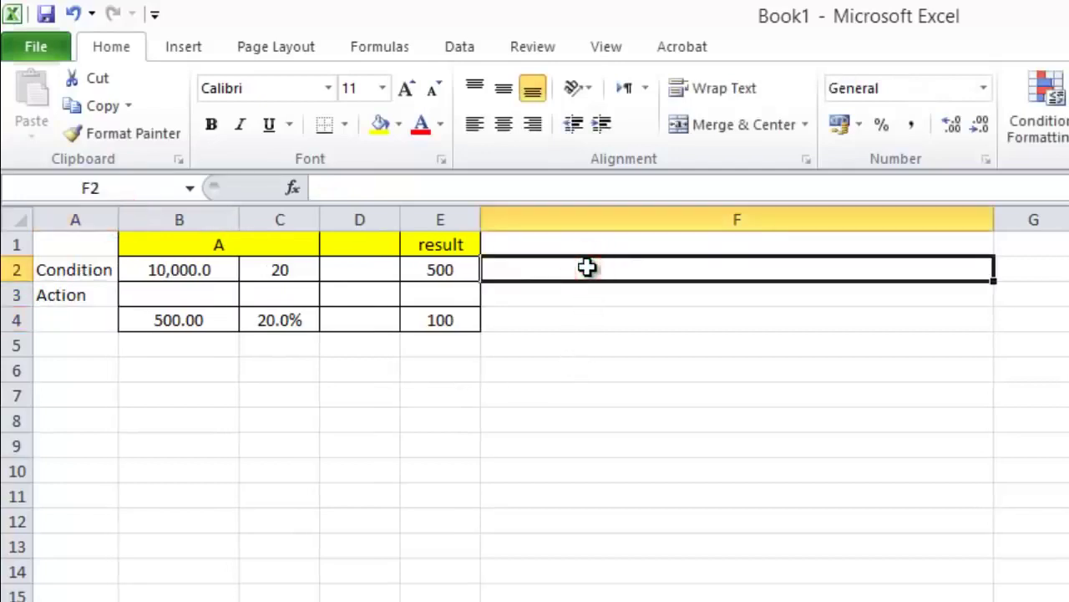
pyautogui.write('=if')
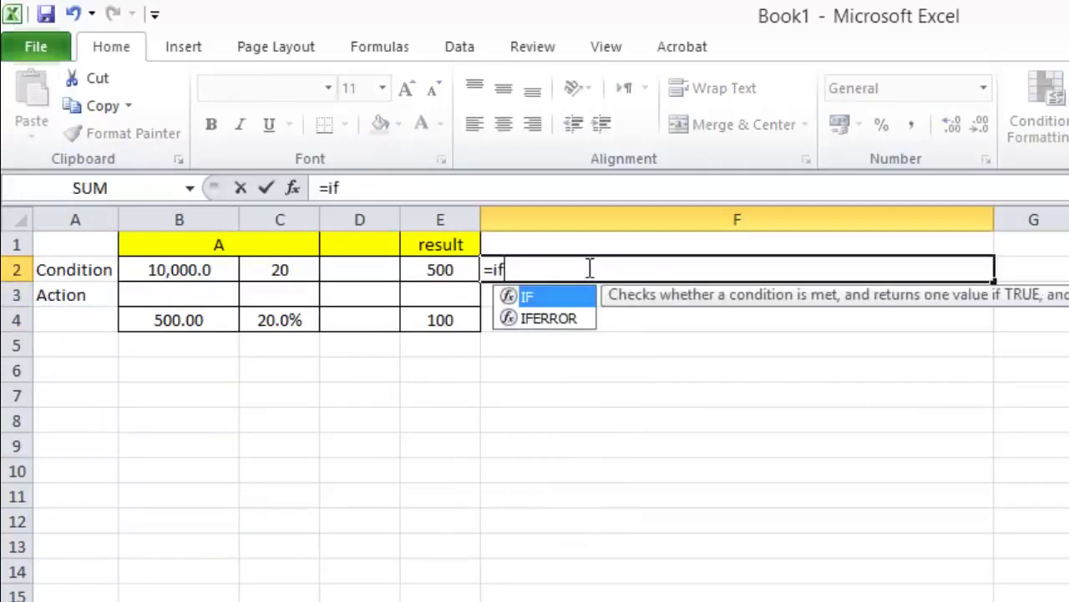
pyautogui.write('(')
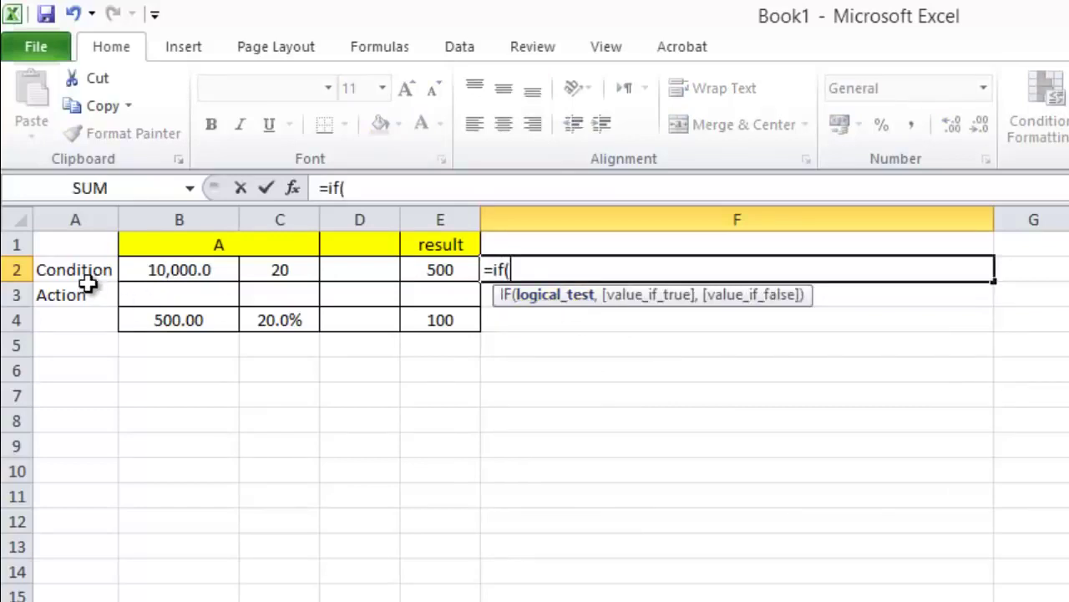
pyautogui.click(145, 276)
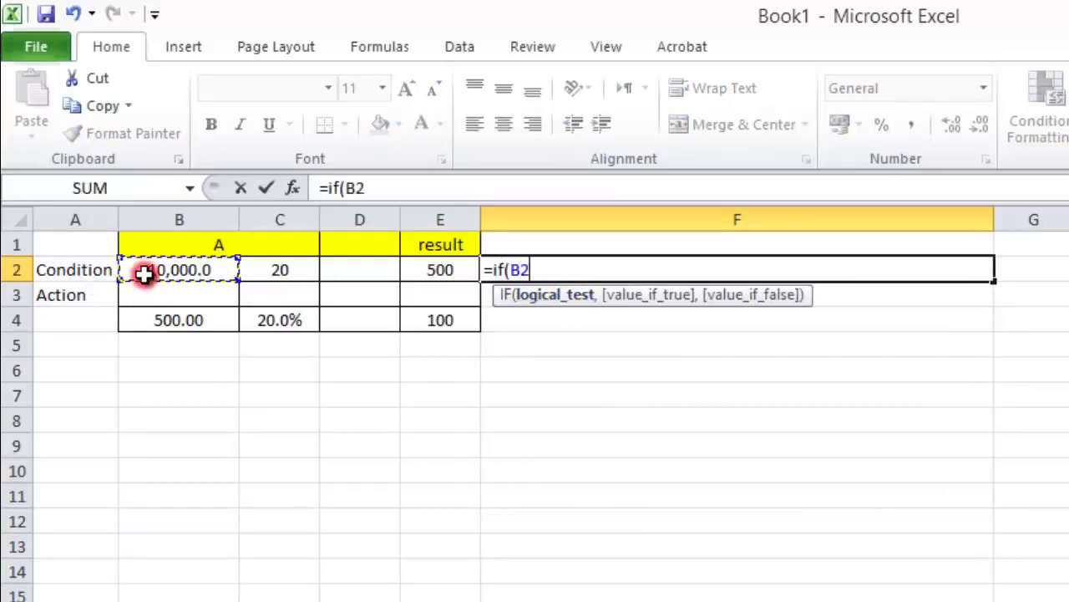
pyautogui.write('>')
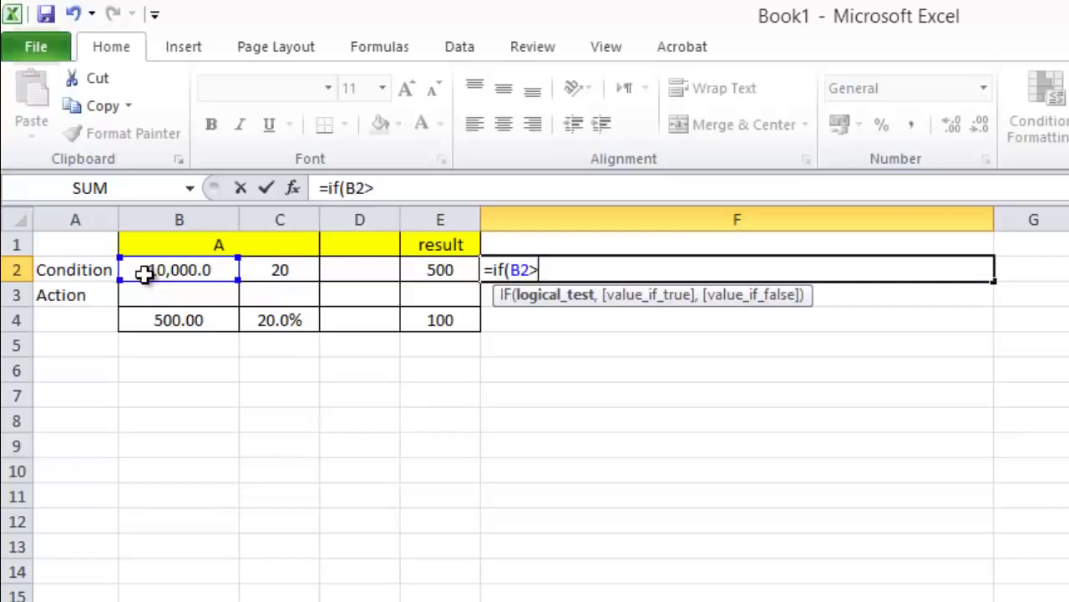
pyautogui.write('2000')
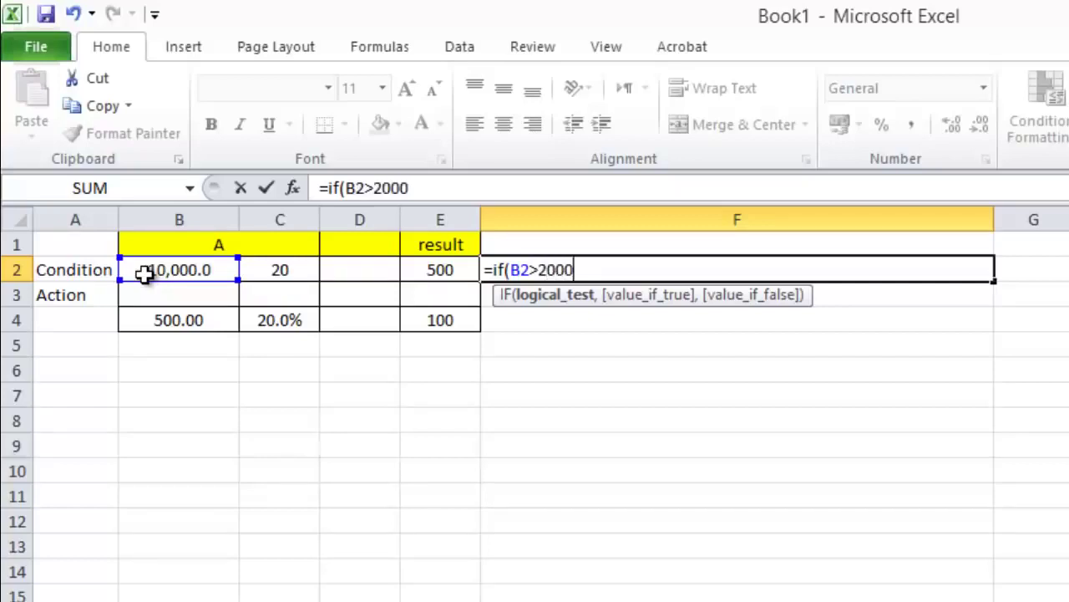
pyautogui.write(',')
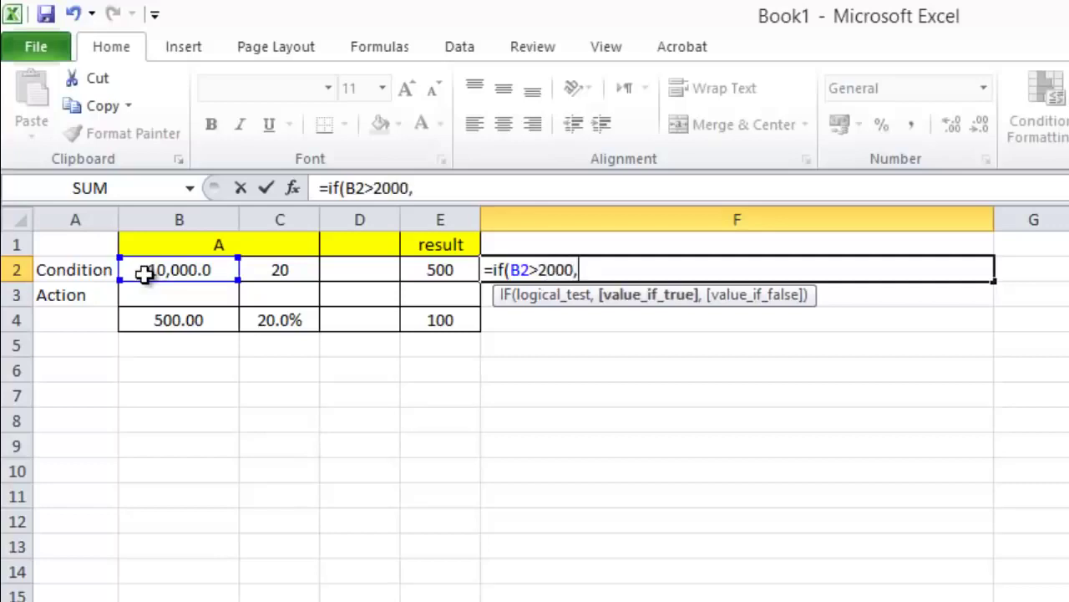
pyautogui.click(186, 299)
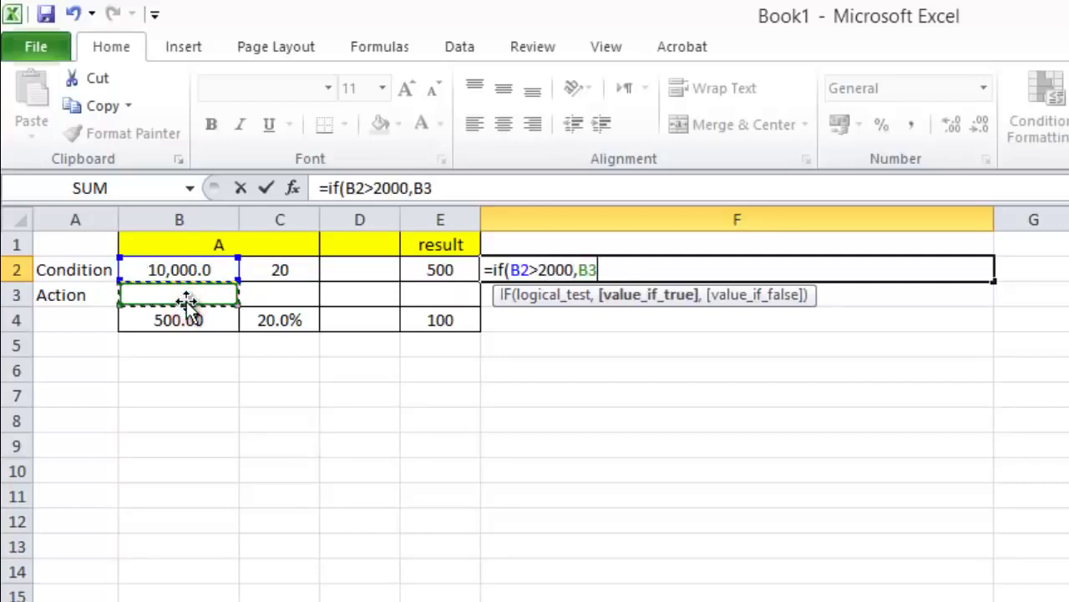
pyautogui.write(',')
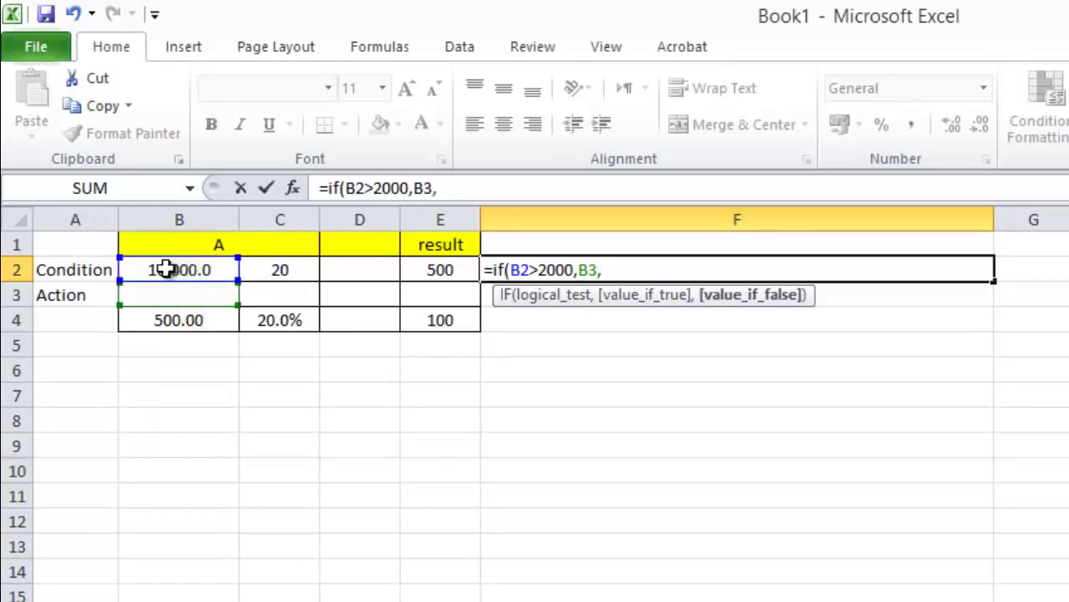
pyautogui.click(144, 325)
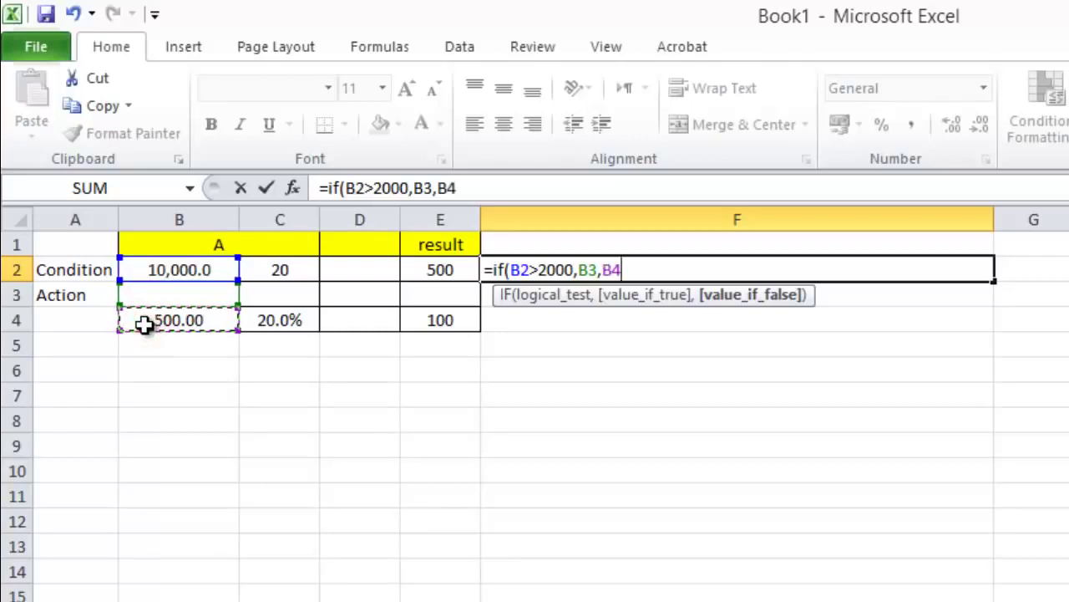
pyautogui.write(')')
pyautogui.press('Return')
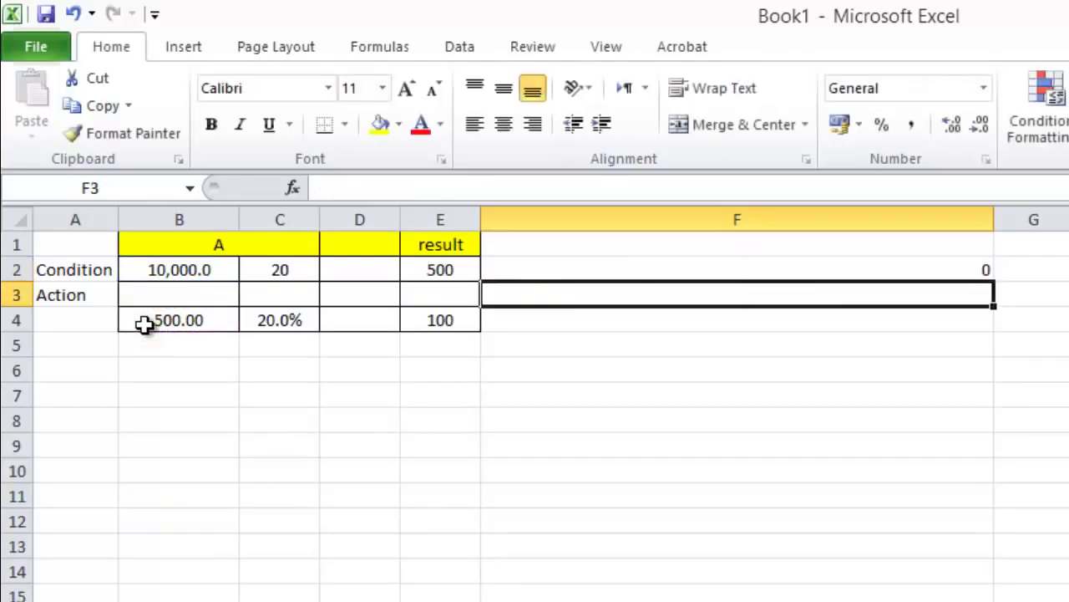
# Enter 100 as the action value in cell B3 and centre the IF formula's result in cell F2
pyautogui.click(167, 299)
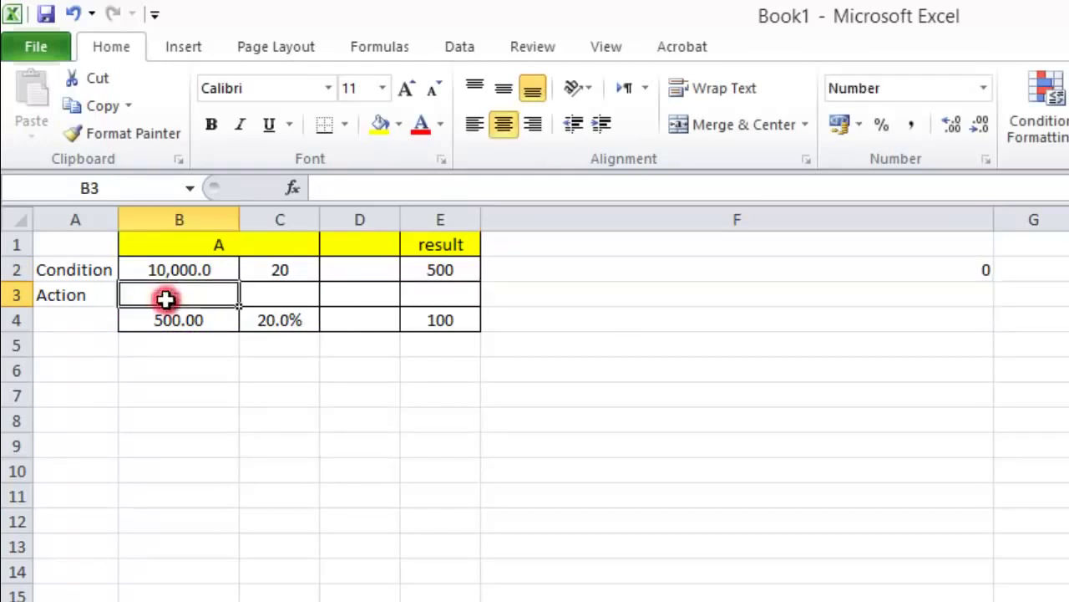
pyautogui.write('100')
pyautogui.press('Return')
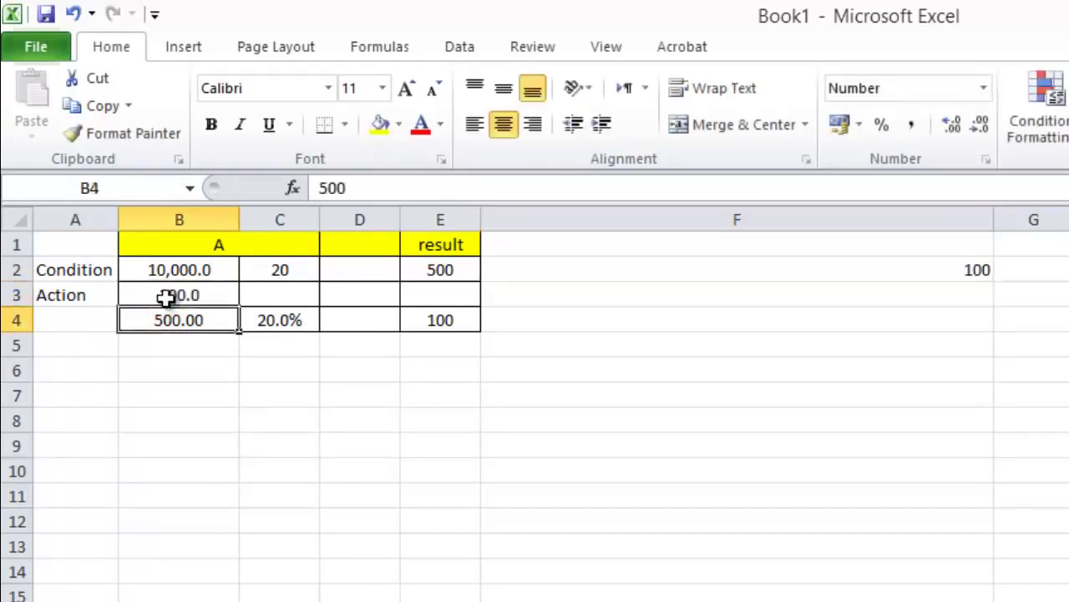
pyautogui.click(969, 269)
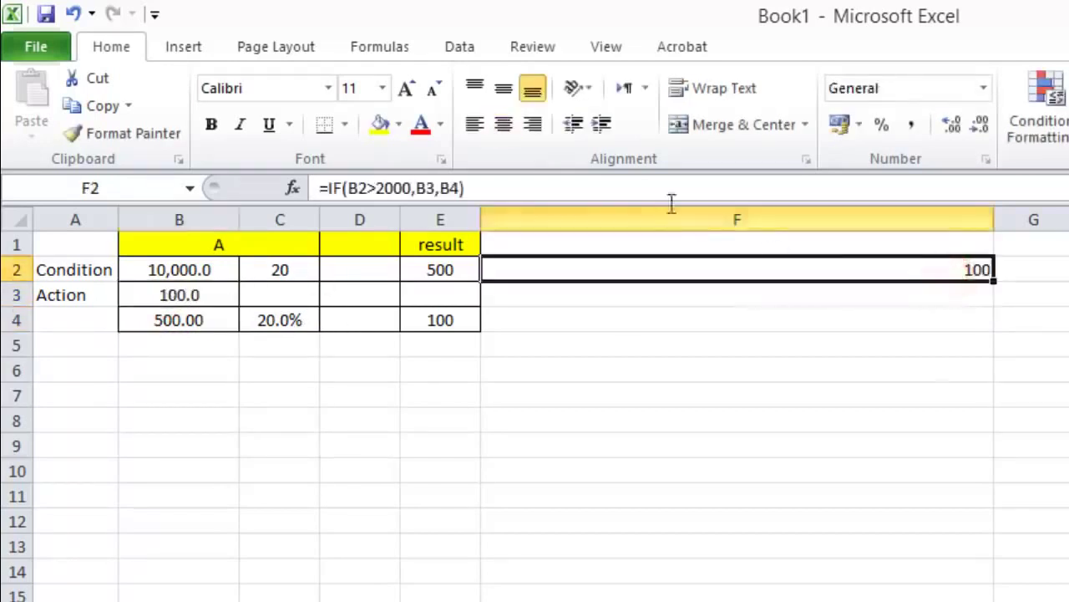
pyautogui.click(507, 124)
# Set the condition value in B2 to 1500 and compare cell B4 with the IF formula's result in F2
pyautogui.click(155, 270)
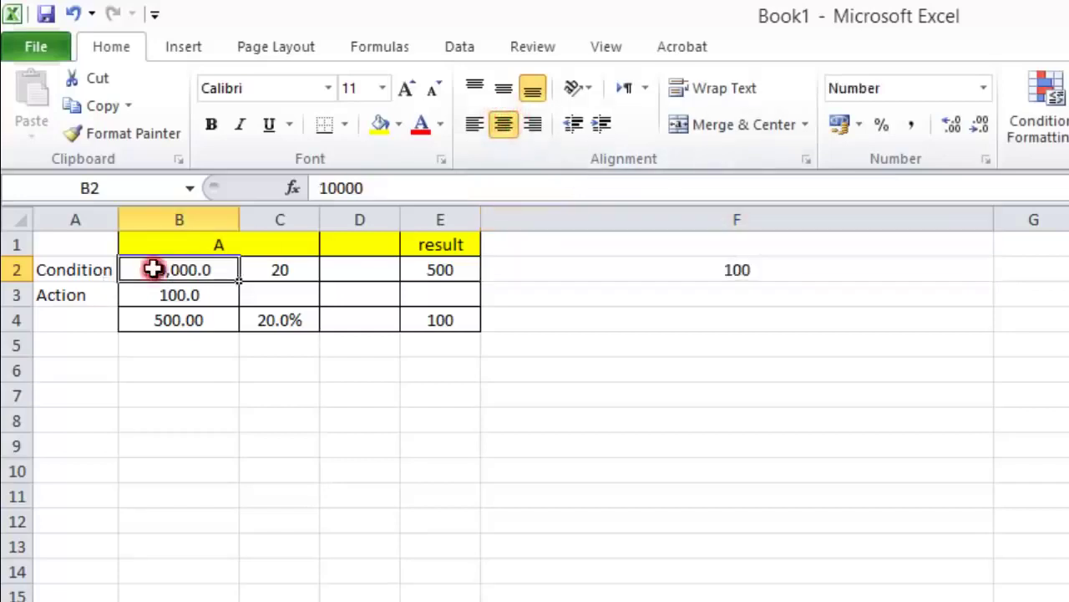
pyautogui.click(540, 270)
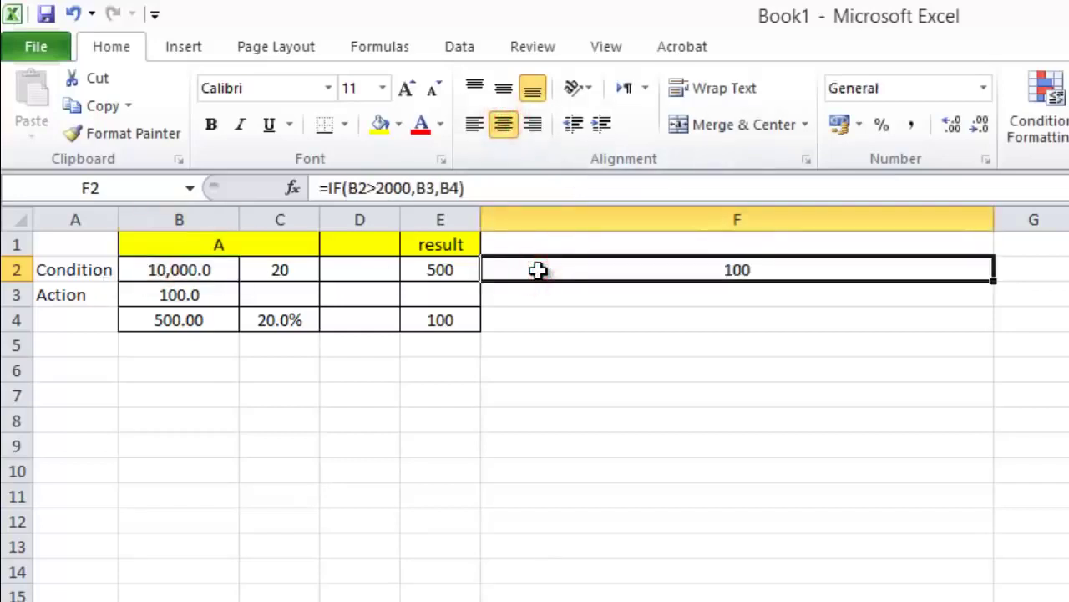
pyautogui.click(205, 269)
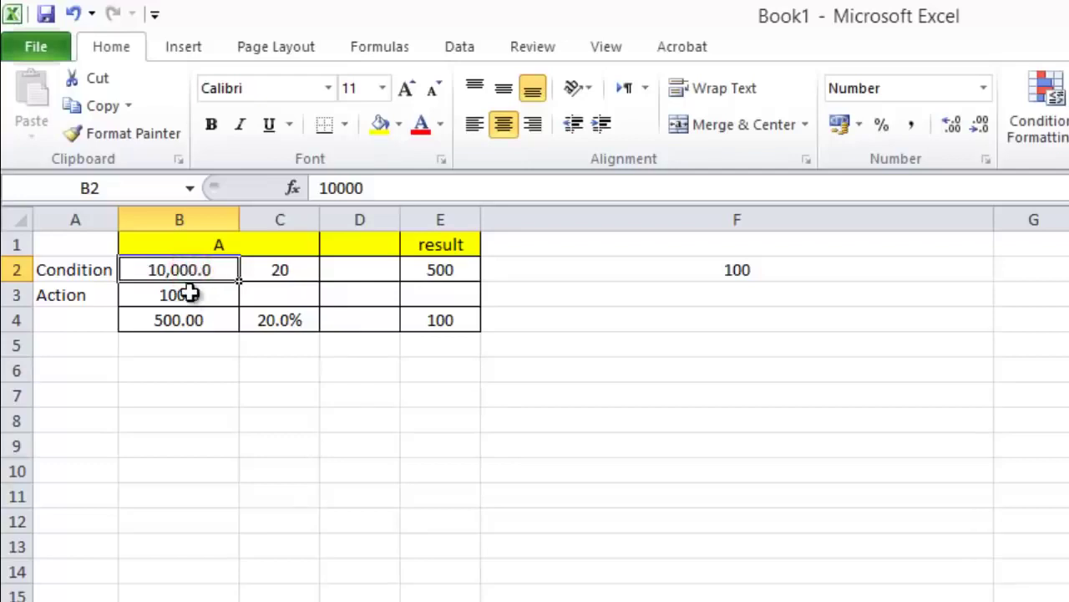
pyautogui.write('1500')
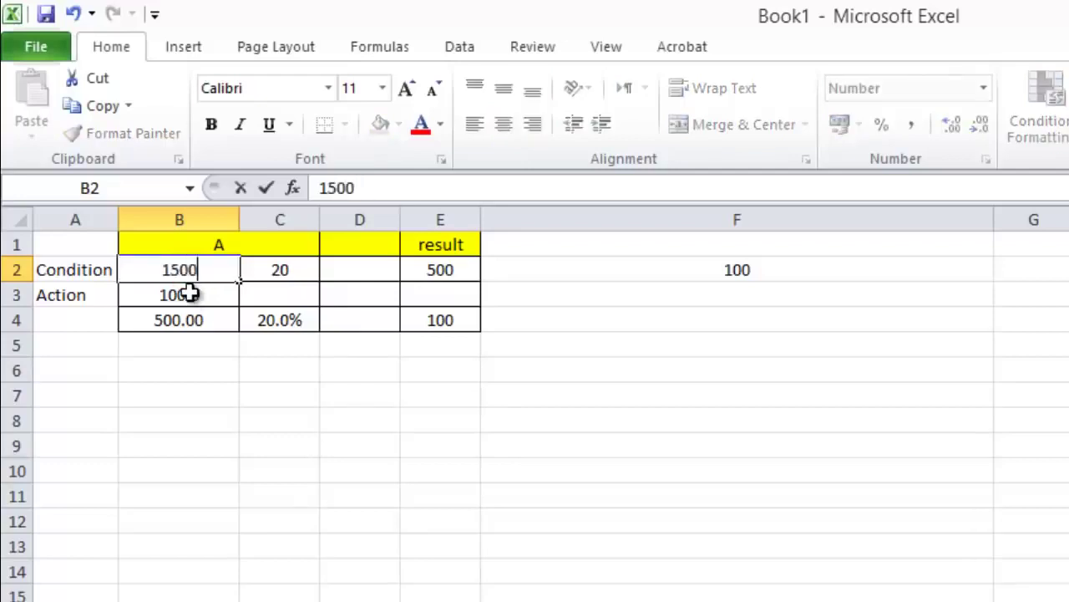
pyautogui.press('Return')
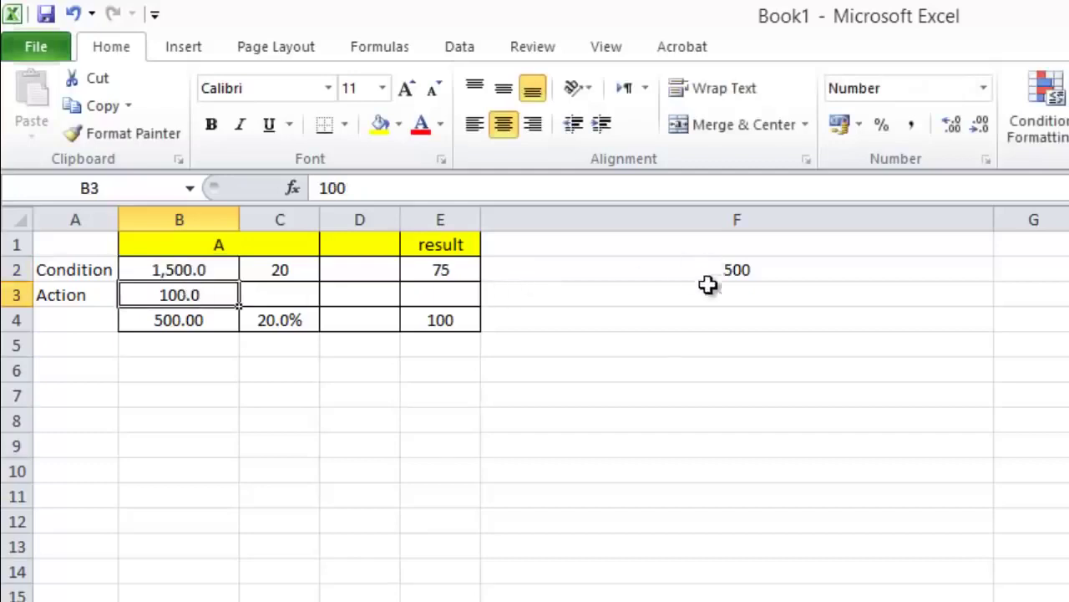
pyautogui.click(176, 317)
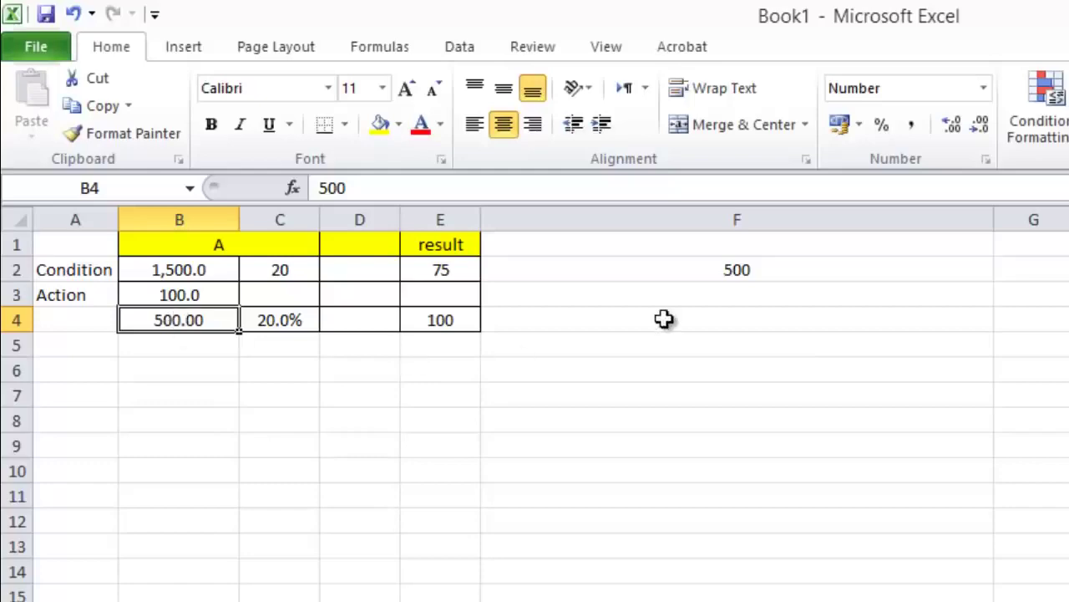
pyautogui.click(695, 271)
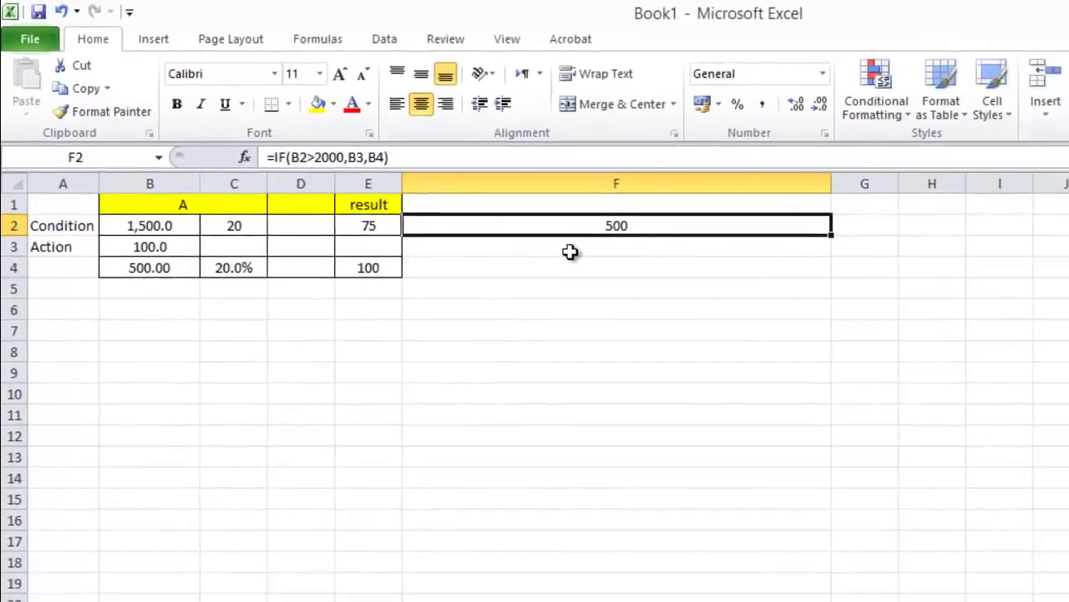